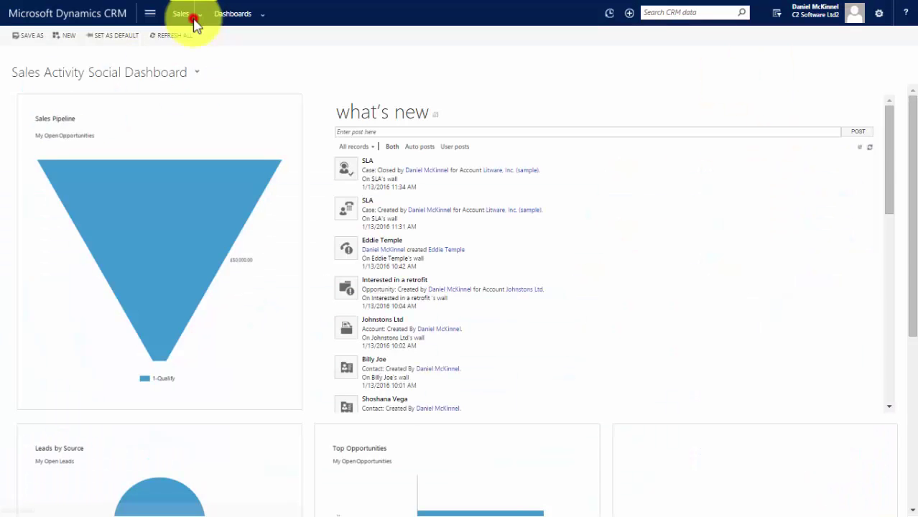
- Start a new opportunity from Sales > Opportunities titled 'Document Generation Example'
{"action": "left_click", "coordinate": [194, 19]}
{"action": "left_click", "coordinate": [269, 88]}
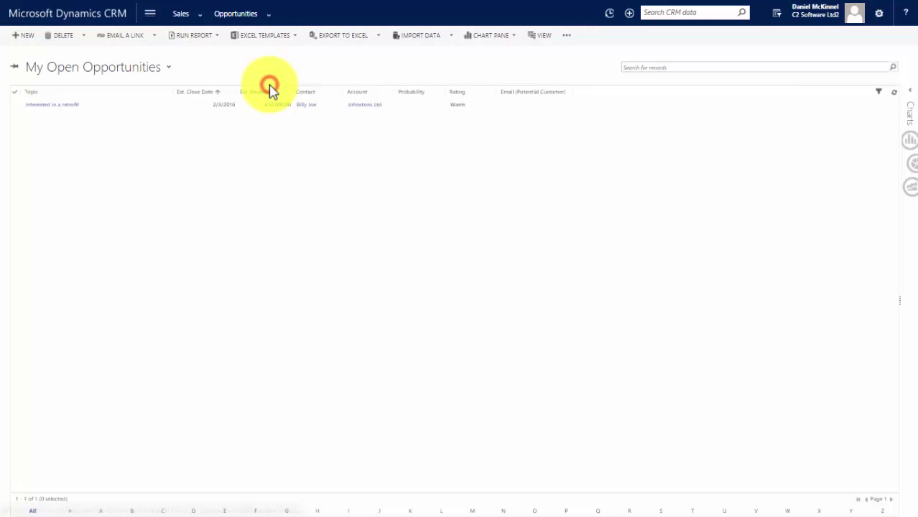
{"action": "left_click", "coordinate": [29, 36]}
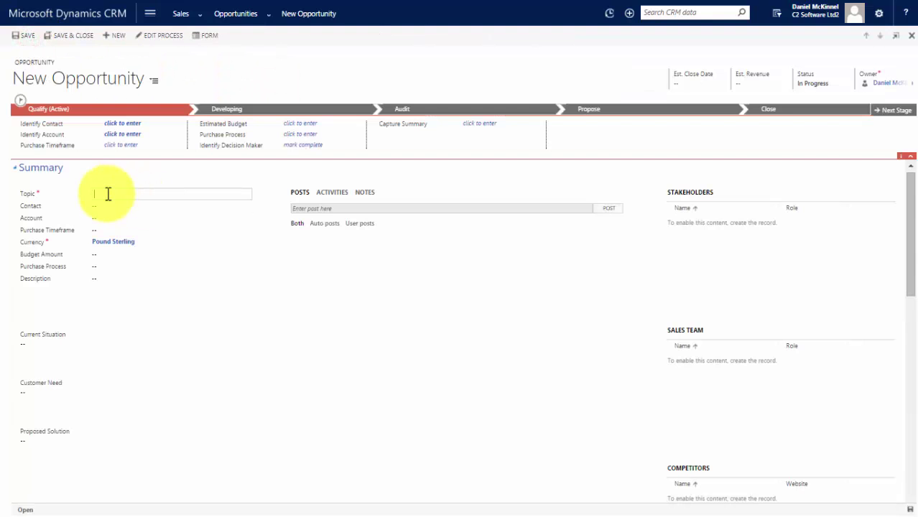
{"action": "type", "text": "Document Generation"}
{"action": "key", "text": "BackSpace"}
{"action": "key", "text": "BackSpace"}
{"action": "key", "text": "BackSpace"}
{"action": "key", "text": "BackSpace"}
{"action": "key", "text": "BackSpace"}
{"action": "key", "text": "BackSpace"}
{"action": "type", "text": "eration Exmaple"}
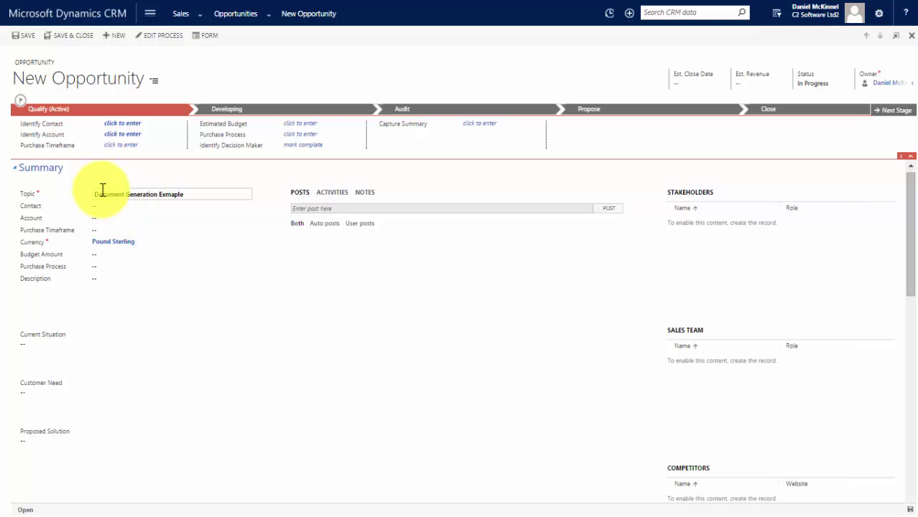
- Link the matching contact and set Immediate timeframe, £1,000.00 budget and Individual purchase process
{"action": "left_click", "coordinate": [107, 206]}
{"action": "type", "text": "f"}
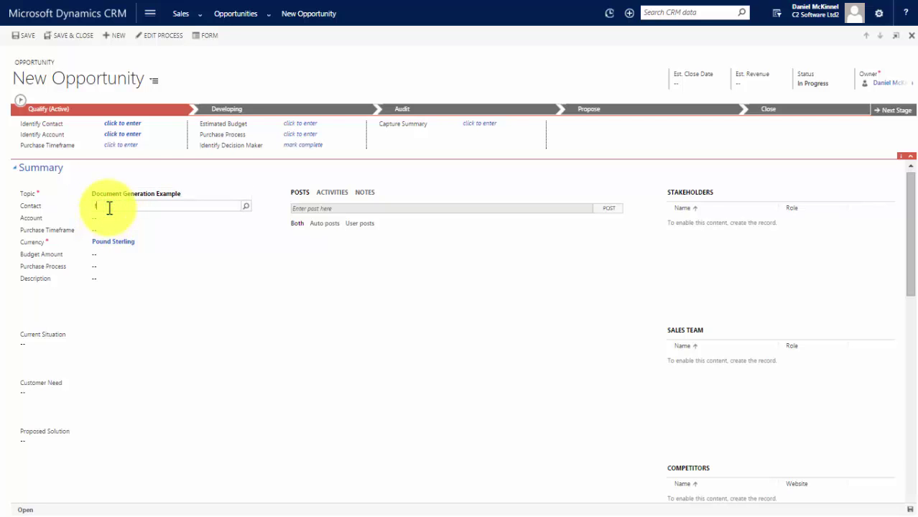
{"action": "type", "text": "iona"}
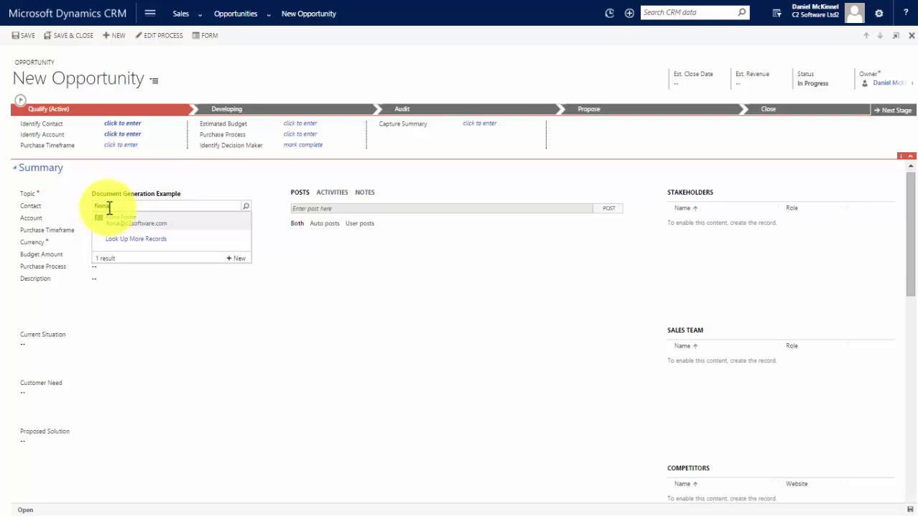
{"action": "left_click", "coordinate": [122, 217]}
{"action": "left_click", "coordinate": [121, 229]}
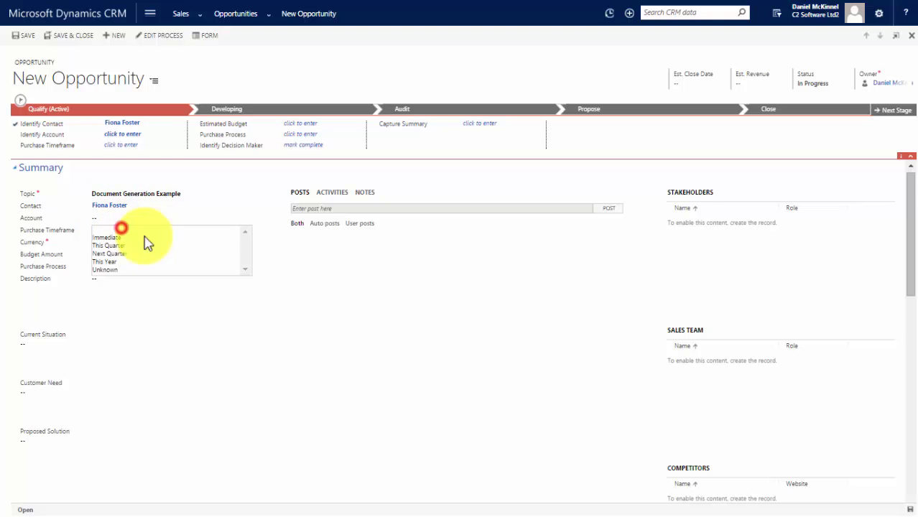
{"action": "left_click", "coordinate": [129, 237]}
{"action": "left_click", "coordinate": [128, 255]}
{"action": "type", "text": "1000"}
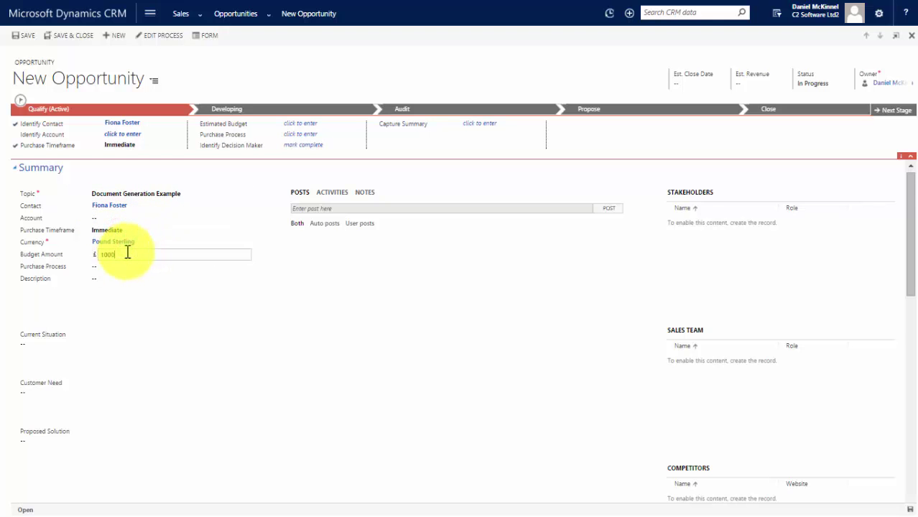
{"action": "left_click", "coordinate": [122, 266]}
{"action": "left_click", "coordinate": [123, 277]}
- Enter description 'Interested in Astrac product' and current situation 'requires assistance in decision making'
{"action": "left_click", "coordinate": [115, 287]}
{"action": "type", "text": "Interested in"}
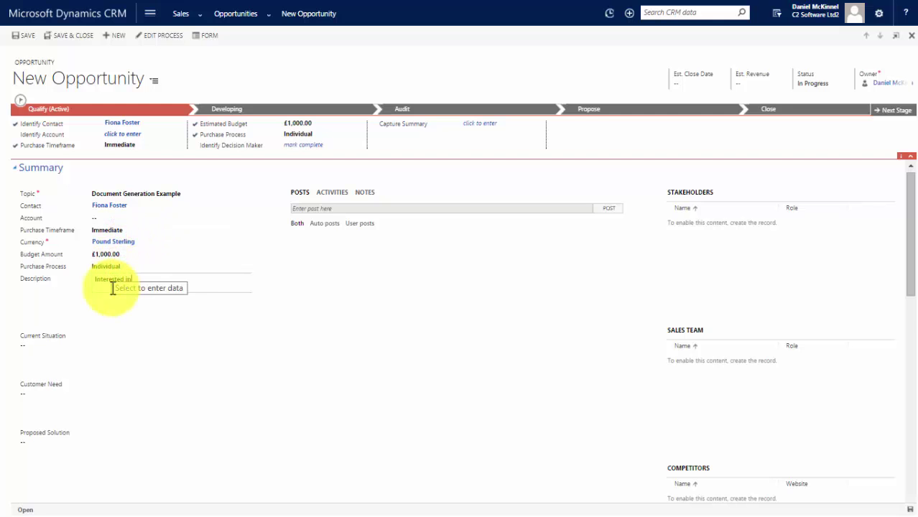
{"action": "type", "text": " Astrac product"}
{"action": "left_click", "coordinate": [111, 362]}
{"action": "type", "text": "requ"}
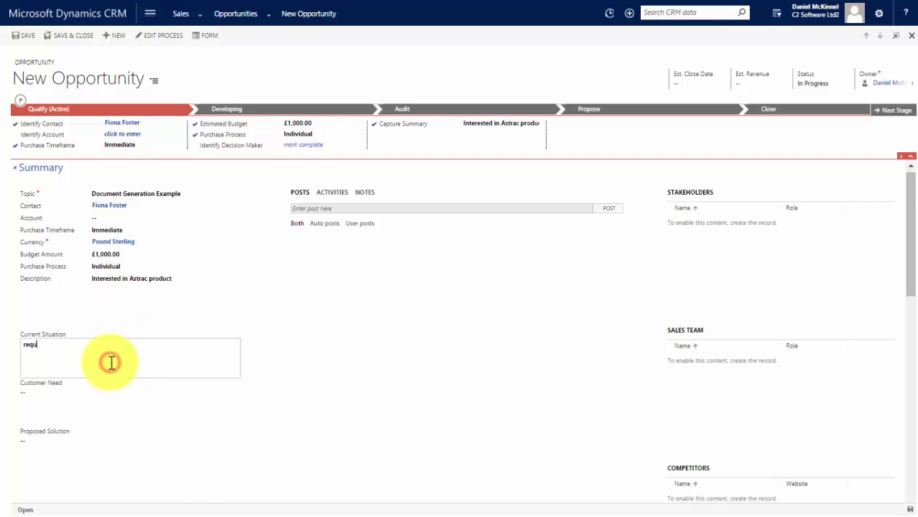
{"action": "type", "text": "ires assistance"}
{"action": "left_click", "coordinate": [88, 404]}
{"action": "left_click", "coordinate": [97, 345]}
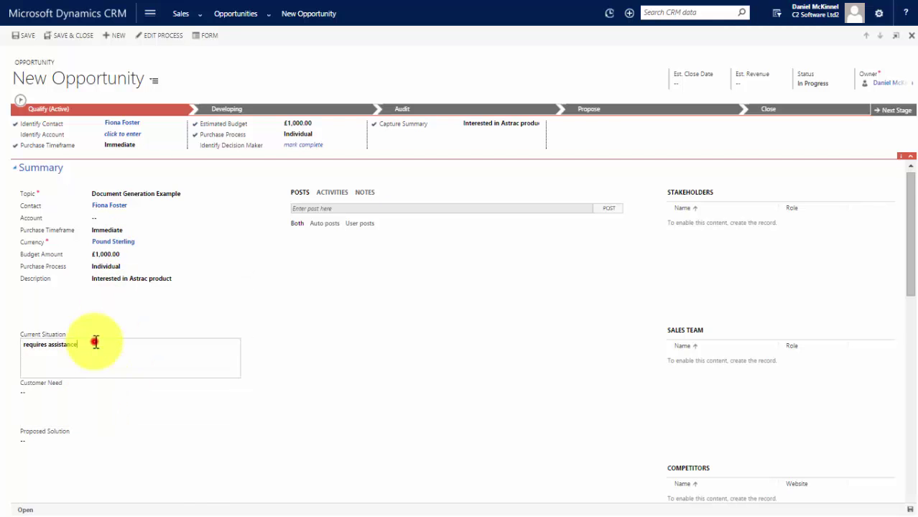
{"action": "type", "text": "in decision making"}
- Add need 'requires approx 25 units' and the 25-unit discounted solution, mark decision maker identified, save
{"action": "left_click", "coordinate": [77, 395]}
{"action": "type", "text": "requires"}
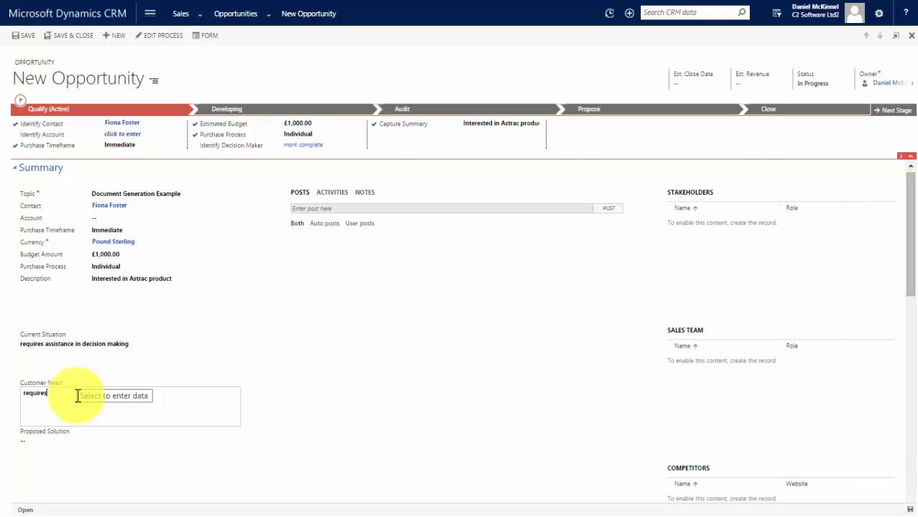
{"action": "type", "text": " approx 25 units"}
{"action": "left_click", "coordinate": [103, 455]}
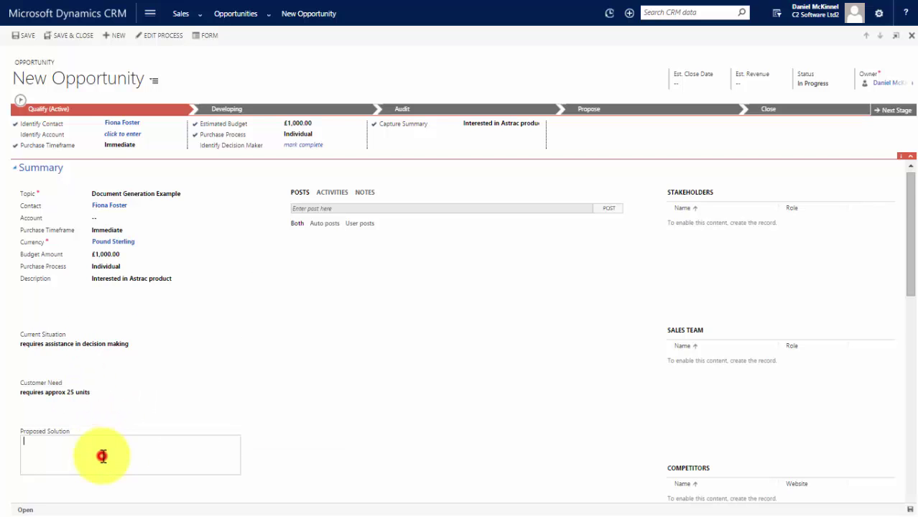
{"action": "type", "text": "provide 25 units (and apply discount for regular customer)"}
{"action": "left_click", "coordinate": [303, 144]}
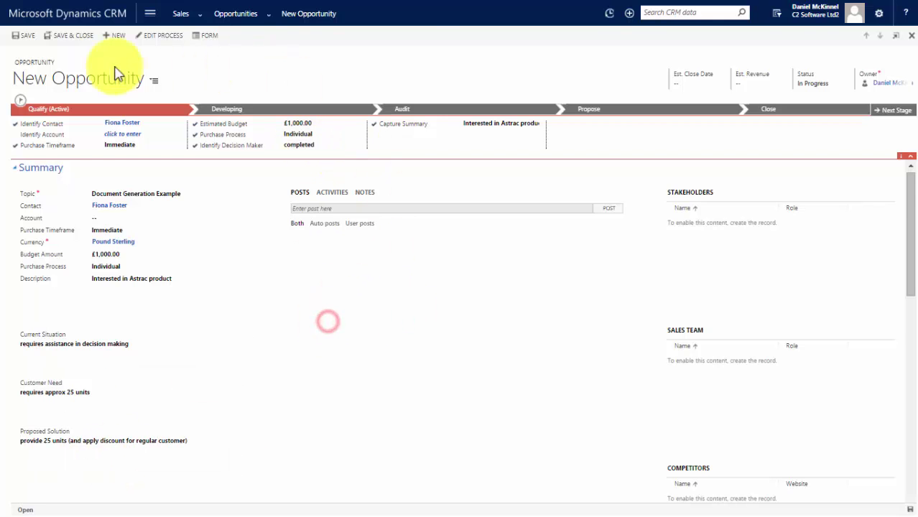
{"action": "left_click", "coordinate": [12, 36]}
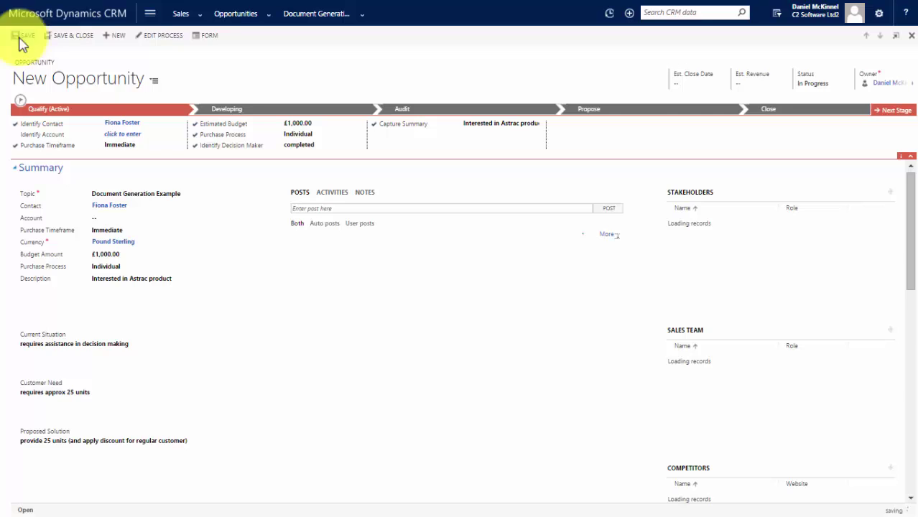
- Set the opportunity's price list to Astrak
{"action": "scroll", "coordinate": [263, 287], "scroll_direction": "down", "scroll_amount": 5}
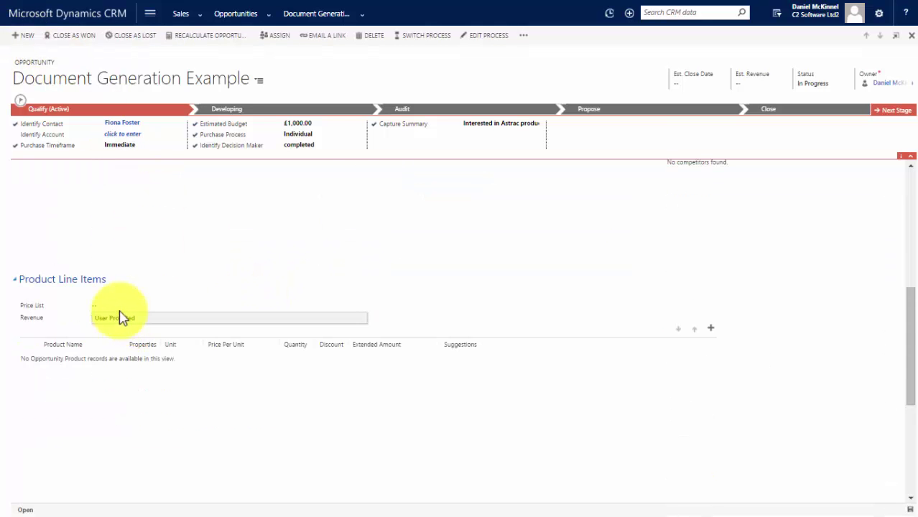
{"action": "left_click", "coordinate": [123, 306]}
{"action": "left_click", "coordinate": [361, 306]}
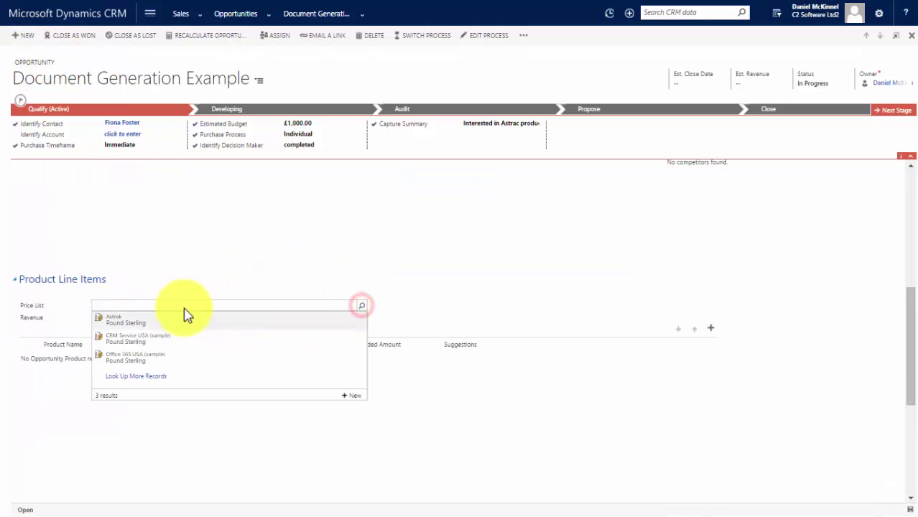
{"action": "left_click", "coordinate": [151, 319]}
- Add an existing-product line for DuraTrack Idler Assembly with quantity 25
{"action": "left_click", "coordinate": [710, 328]}
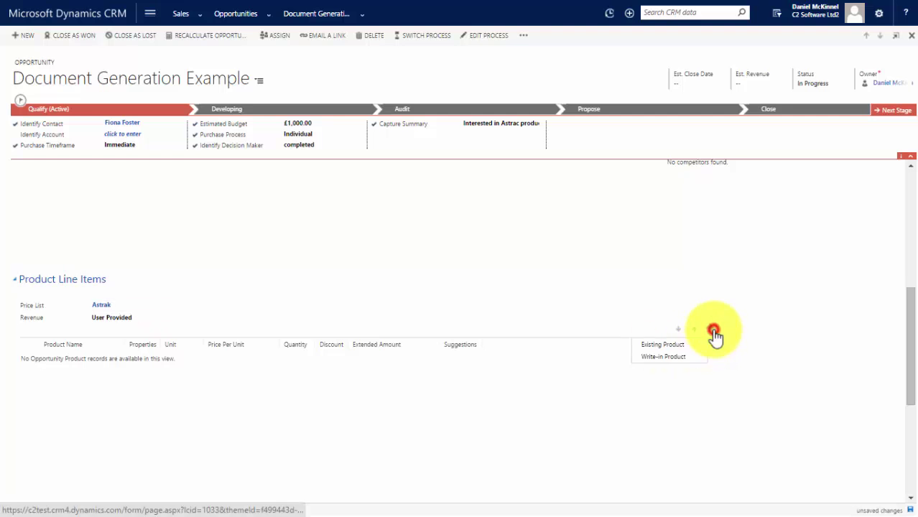
{"action": "left_click", "coordinate": [666, 346]}
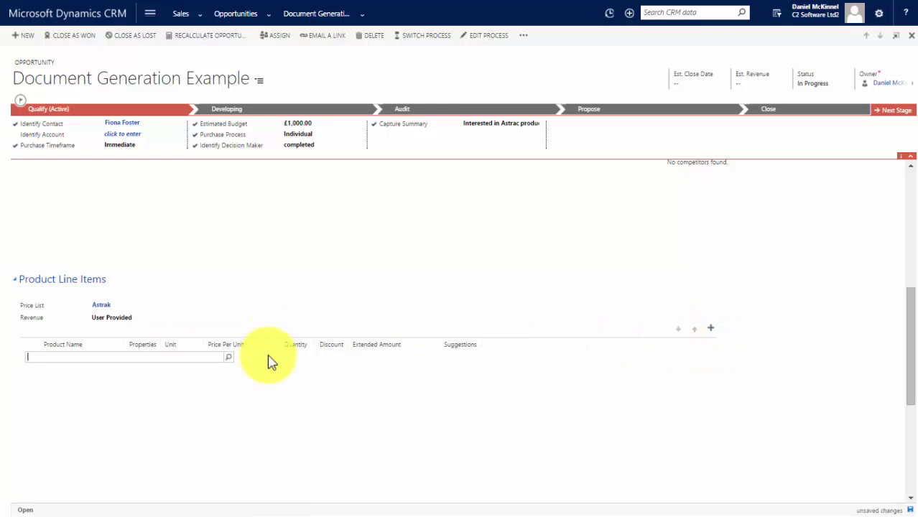
{"action": "left_click", "coordinate": [230, 364]}
{"action": "left_click", "coordinate": [90, 368]}
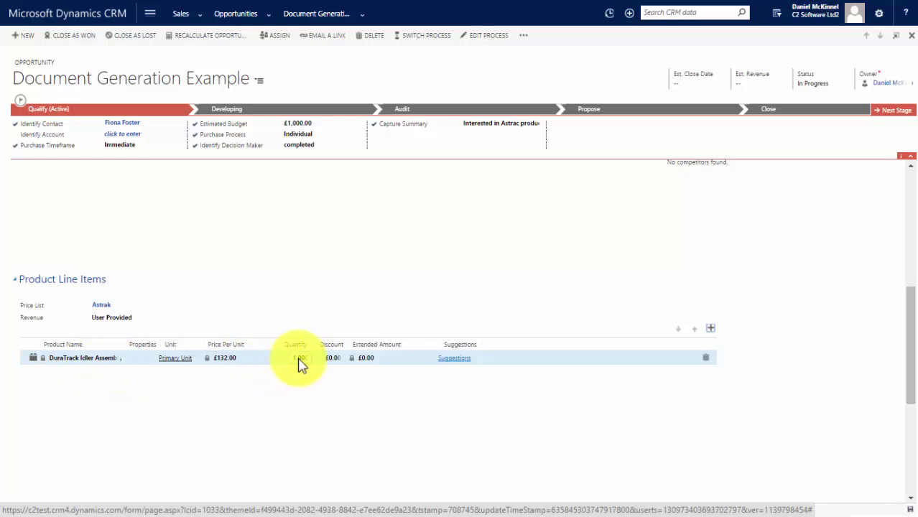
{"action": "left_click", "coordinate": [300, 359]}
{"action": "type", "text": "20"}
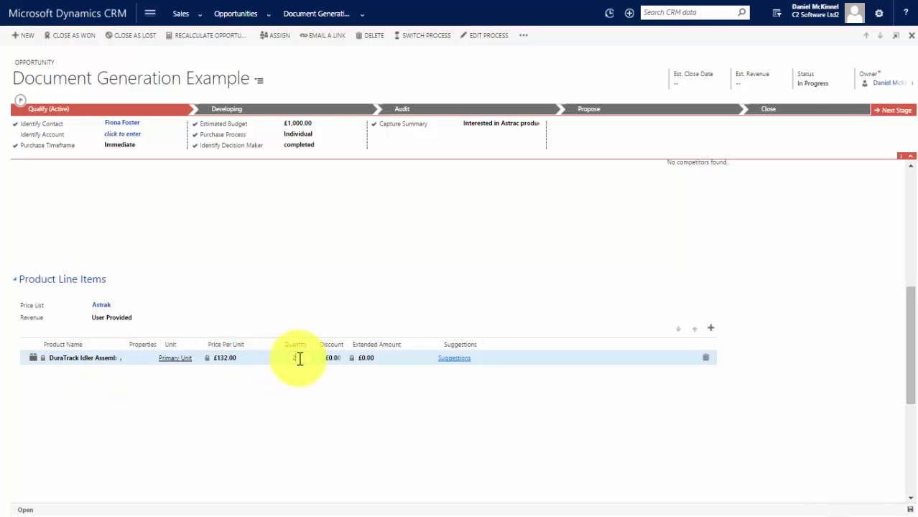
{"action": "left_click", "coordinate": [308, 382]}
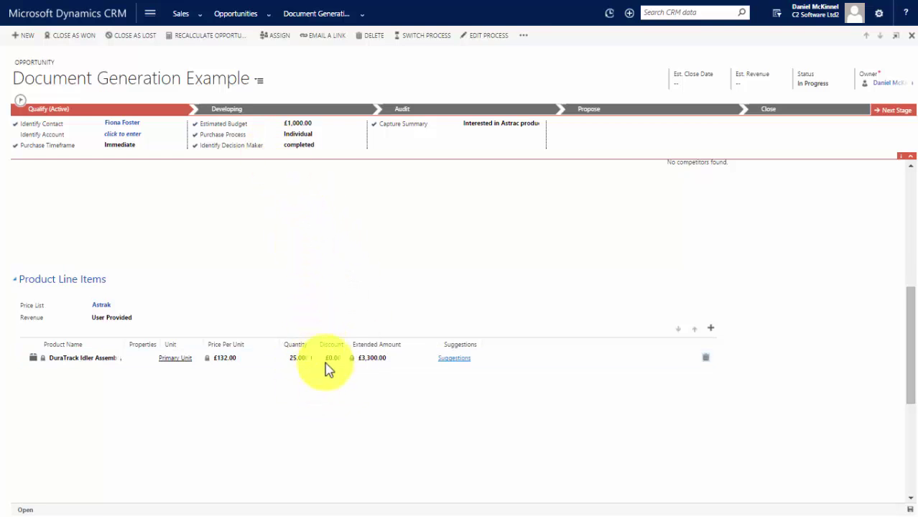
- Apply a £300 discount so the total becomes £3,000.00
{"action": "scroll", "coordinate": [350, 393], "scroll_direction": "down", "scroll_amount": 2}
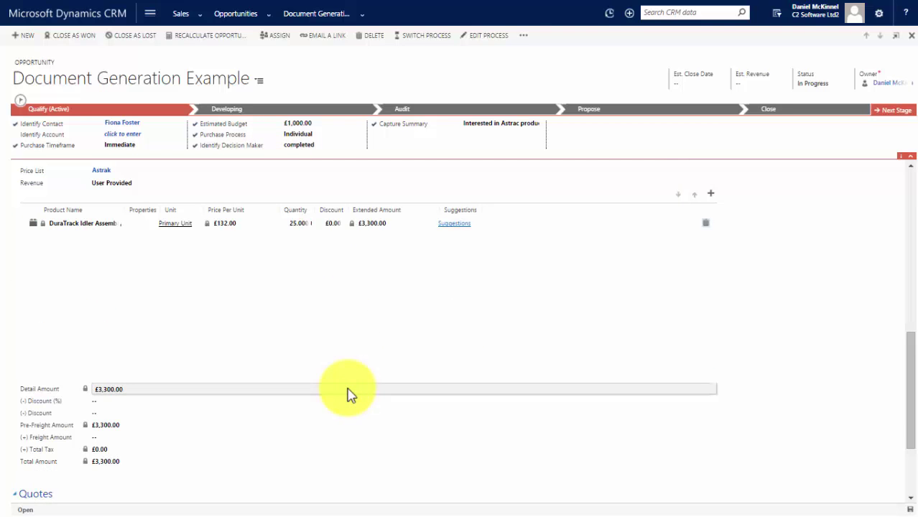
{"action": "left_click", "coordinate": [106, 412]}
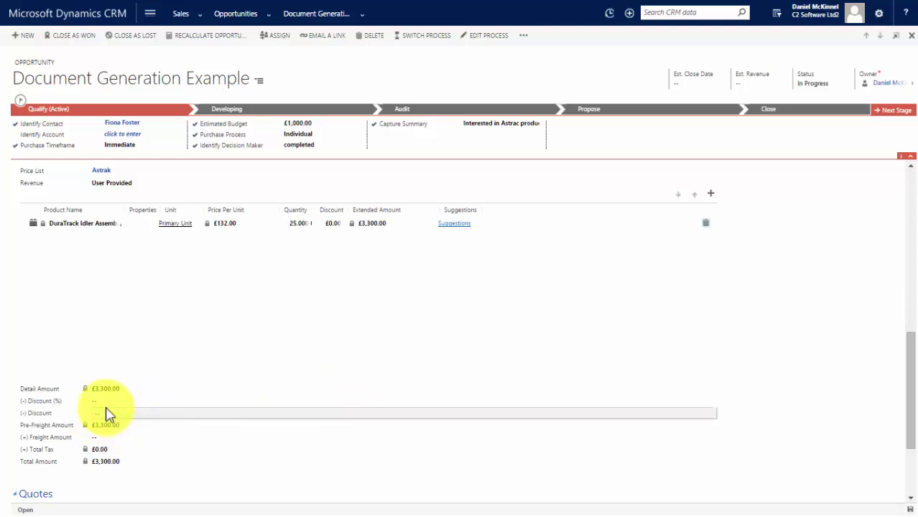
{"action": "type", "text": "300"}
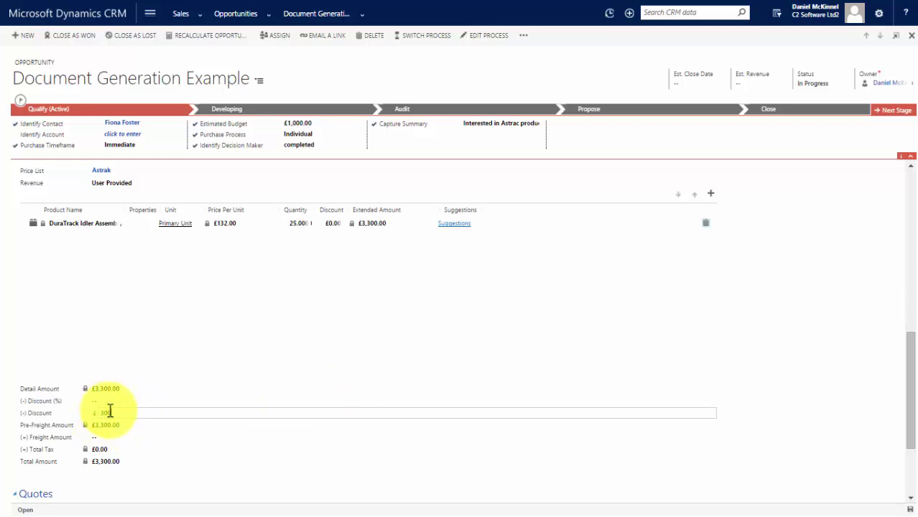
{"action": "left_click", "coordinate": [474, 435]}
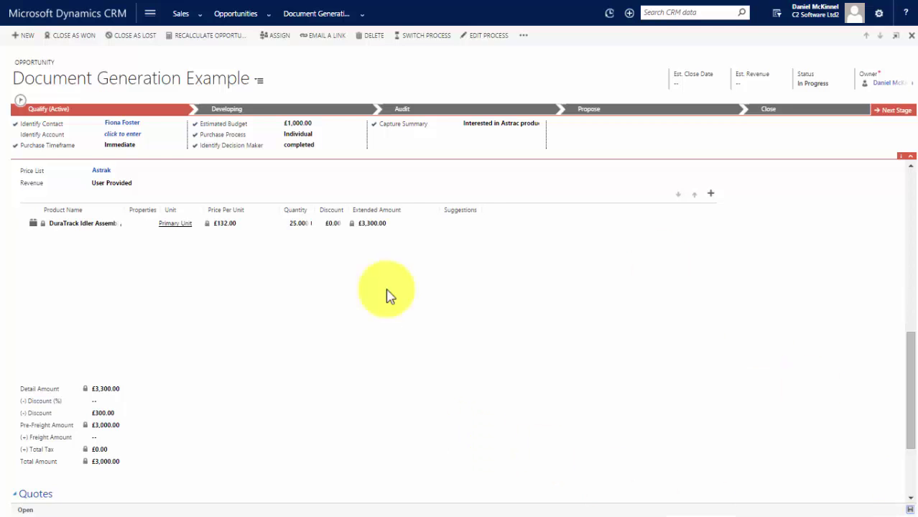
- Generate the Opportunity Summary Word document from the record's Word Templates and open the download
{"action": "left_click", "coordinate": [524, 37]}
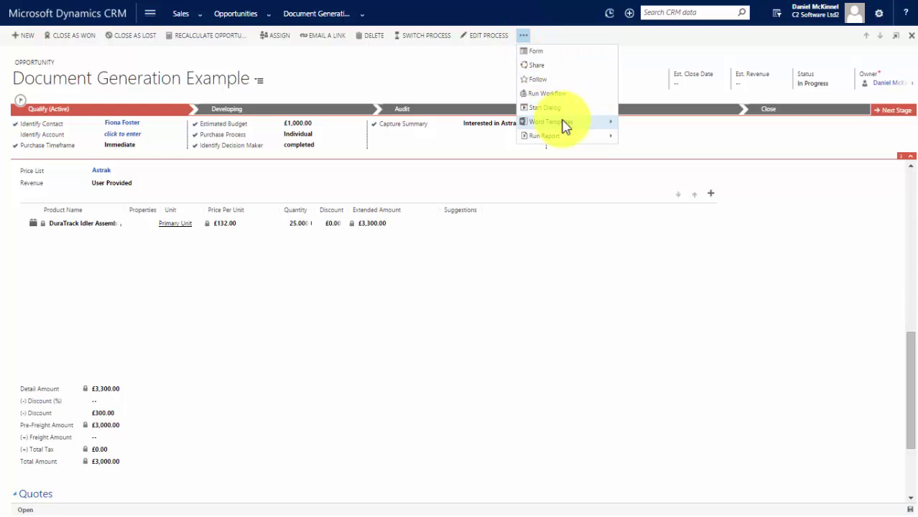
{"action": "mouse_move", "coordinate": [563, 124]}
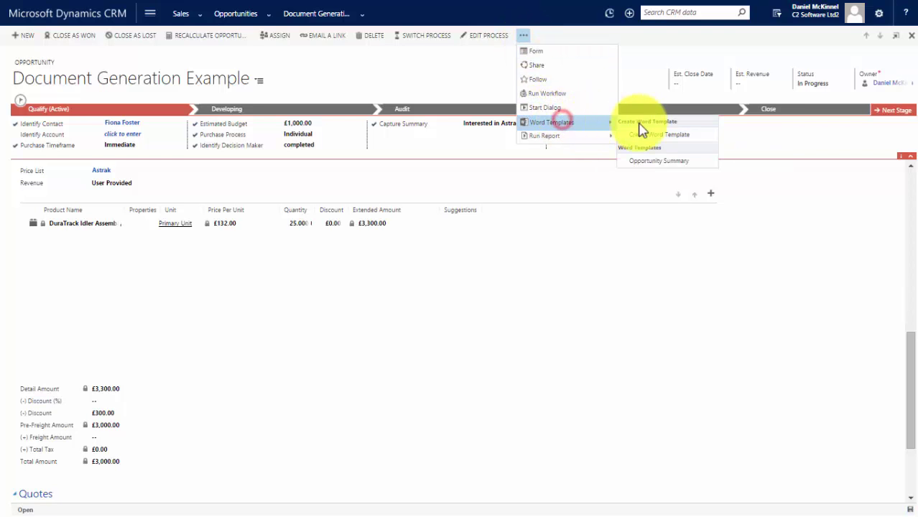
{"action": "left_click", "coordinate": [650, 165]}
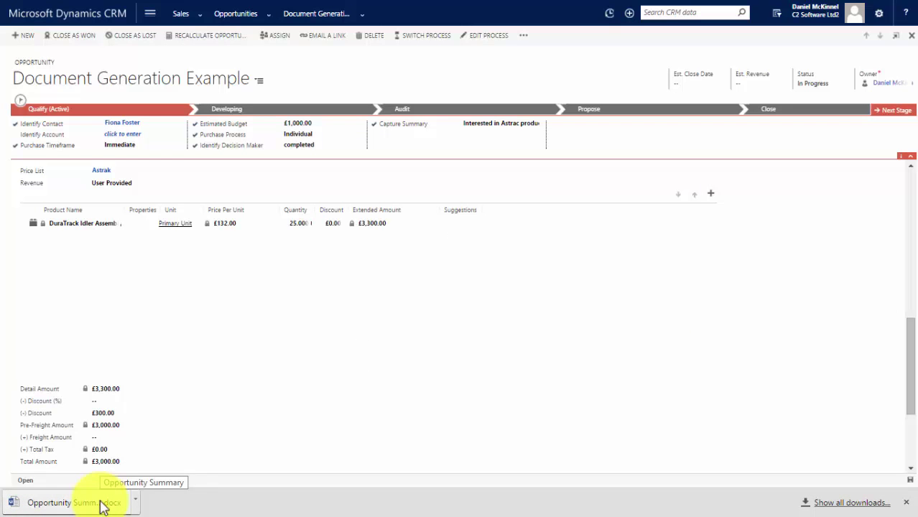
{"action": "left_click", "coordinate": [104, 506]}
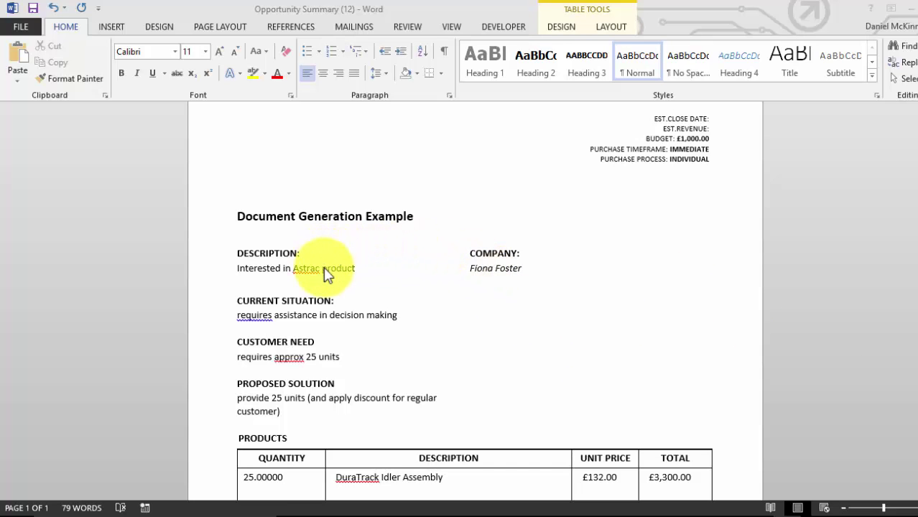
- Scroll through the generated Opportunity Summary to review the opportunity details and product table
{"action": "scroll", "coordinate": [323, 272], "scroll_direction": "down", "scroll_amount": 1}
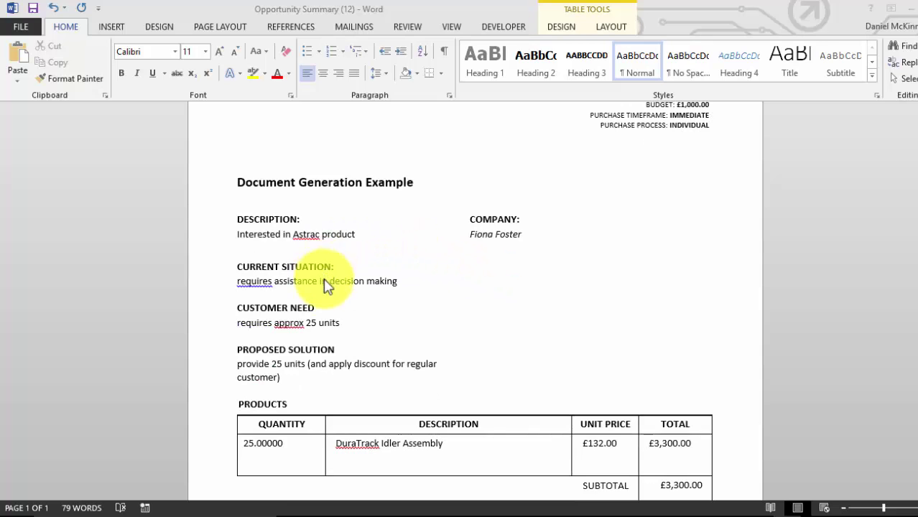
{"action": "scroll", "coordinate": [322, 314], "scroll_direction": "down", "scroll_amount": 2}
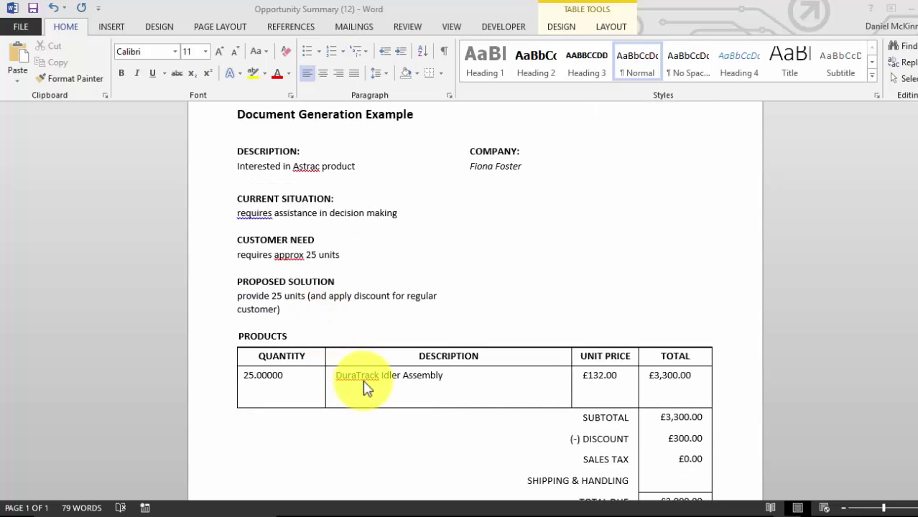
{"action": "scroll", "coordinate": [647, 383], "scroll_direction": "down", "scroll_amount": 1}
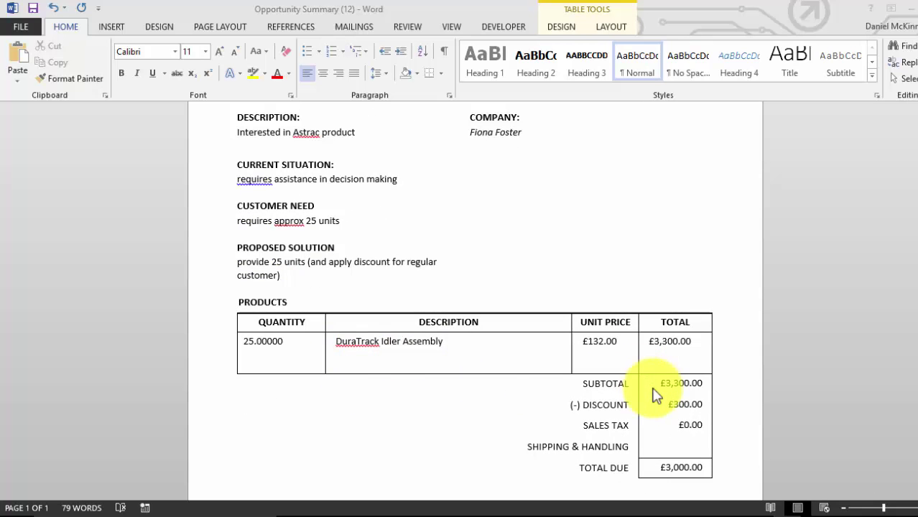
{"action": "scroll", "coordinate": [675, 420], "scroll_direction": "down", "scroll_amount": 3}
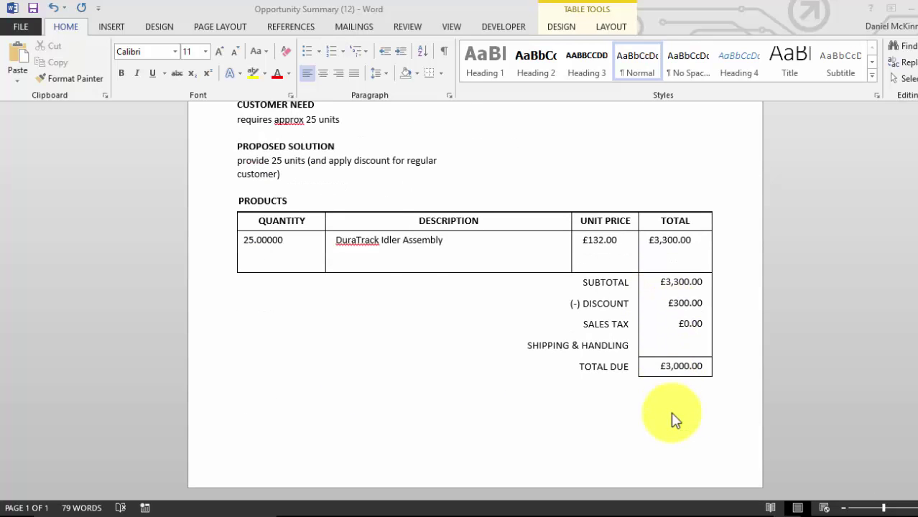
{"action": "scroll", "coordinate": [675, 420], "scroll_direction": "up", "scroll_amount": 10}
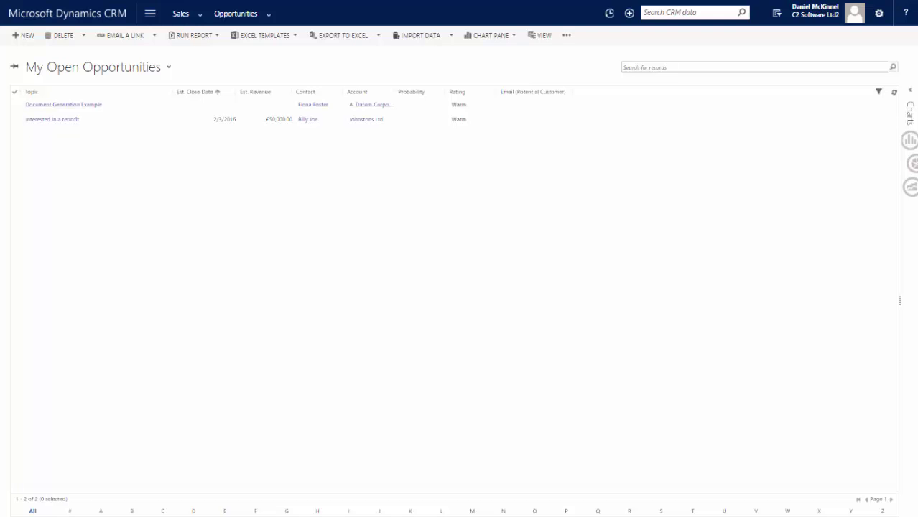
- Go to Settings > Templates > Document Templates and start a new template
{"action": "left_click", "coordinate": [151, 13]}
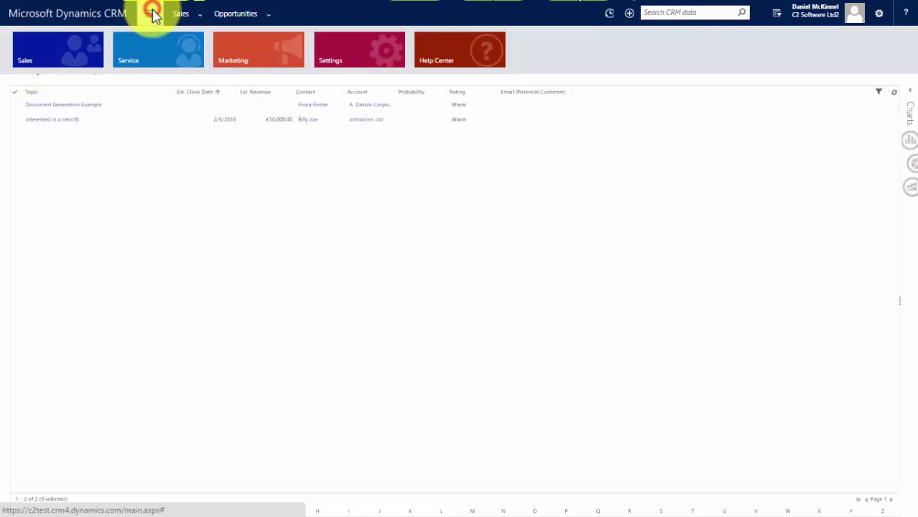
{"action": "left_click", "coordinate": [335, 58]}
{"action": "left_click", "coordinate": [46, 128]}
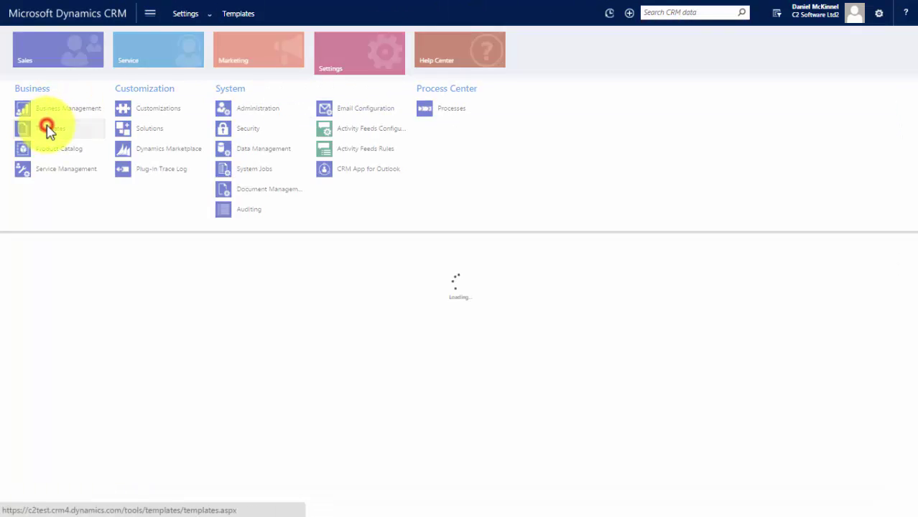
{"action": "left_click", "coordinate": [63, 148]}
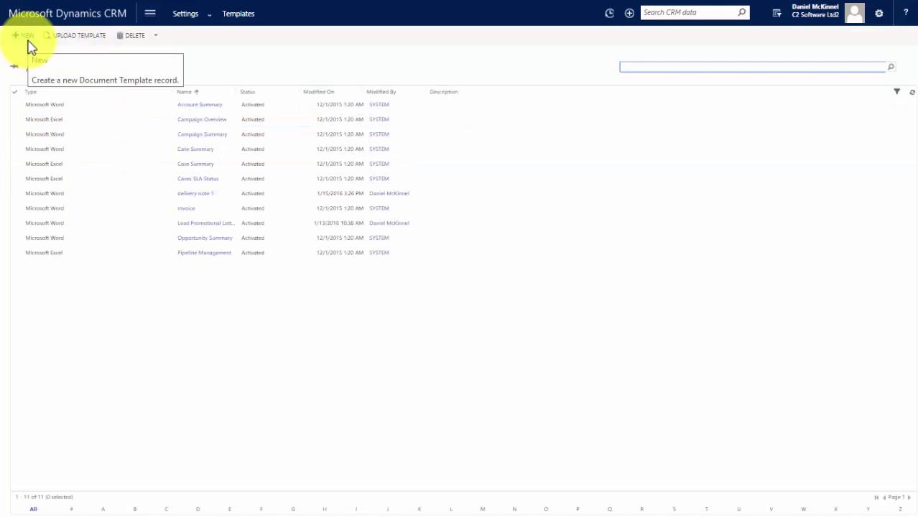
{"action": "left_click", "coordinate": [28, 41]}
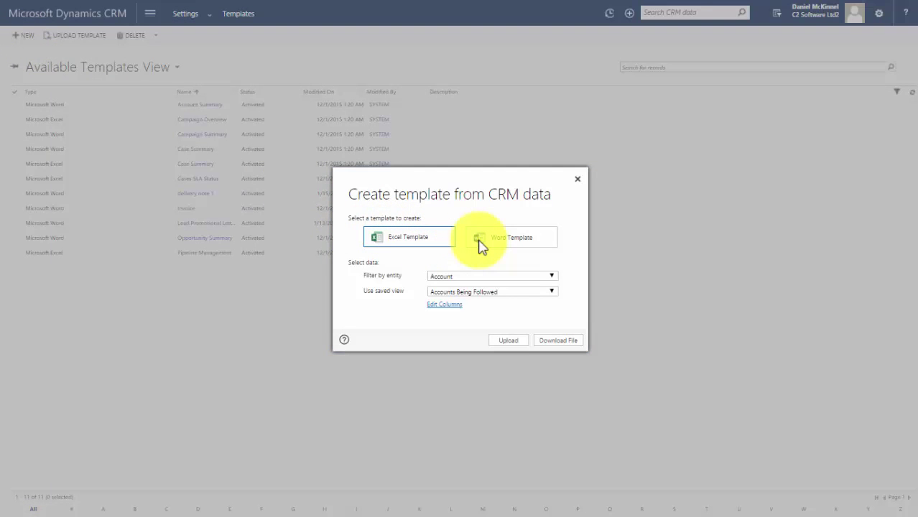
- Choose a Word template filtered to the Order entity and proceed to Select Entity
{"action": "left_click", "coordinate": [481, 245]}
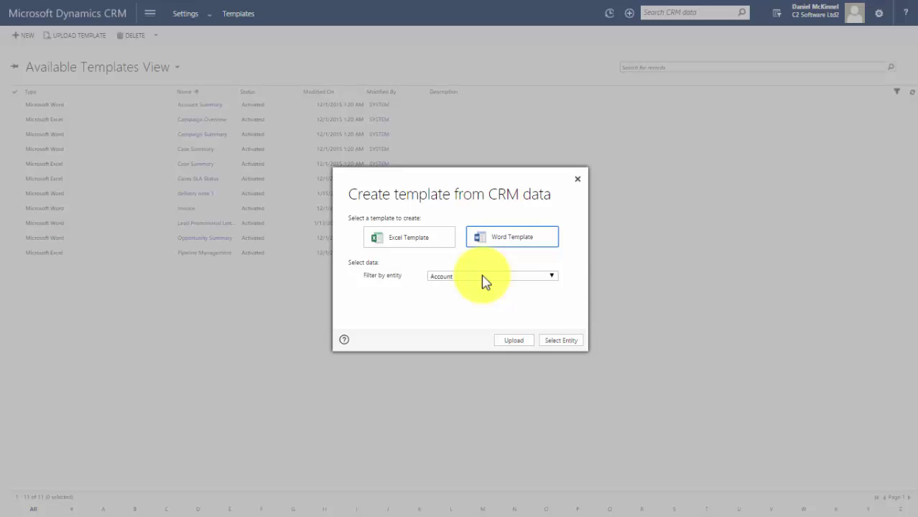
{"action": "left_click", "coordinate": [484, 281]}
{"action": "scroll", "coordinate": [484, 351], "scroll_direction": "down", "scroll_amount": 3}
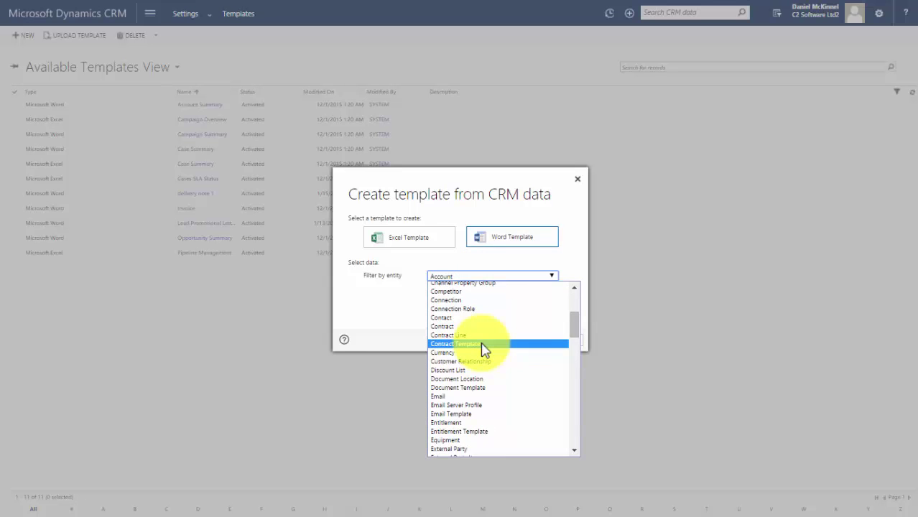
{"action": "scroll", "coordinate": [483, 349], "scroll_direction": "down", "scroll_amount": 5}
{"action": "scroll", "coordinate": [483, 349], "scroll_direction": "down", "scroll_amount": 13}
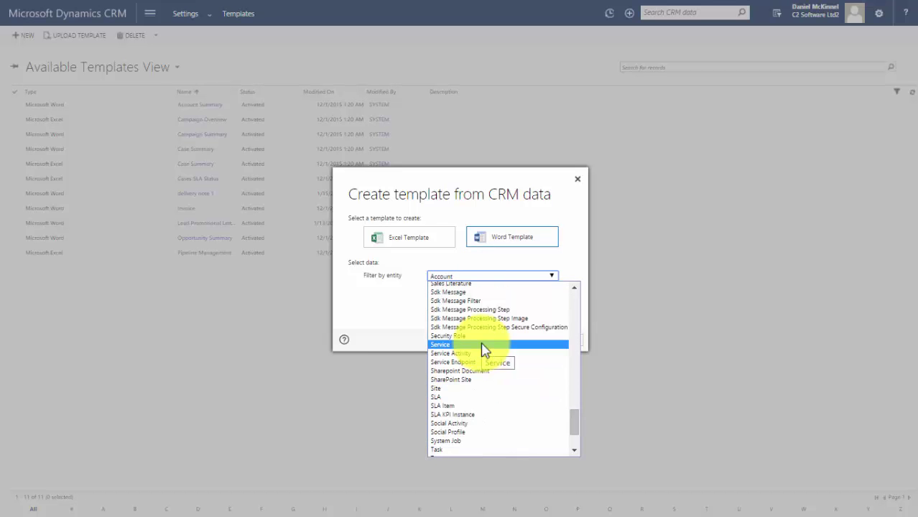
{"action": "scroll", "coordinate": [483, 349], "scroll_direction": "up", "scroll_amount": 5}
{"action": "scroll", "coordinate": [483, 349], "scroll_direction": "up", "scroll_amount": 5}
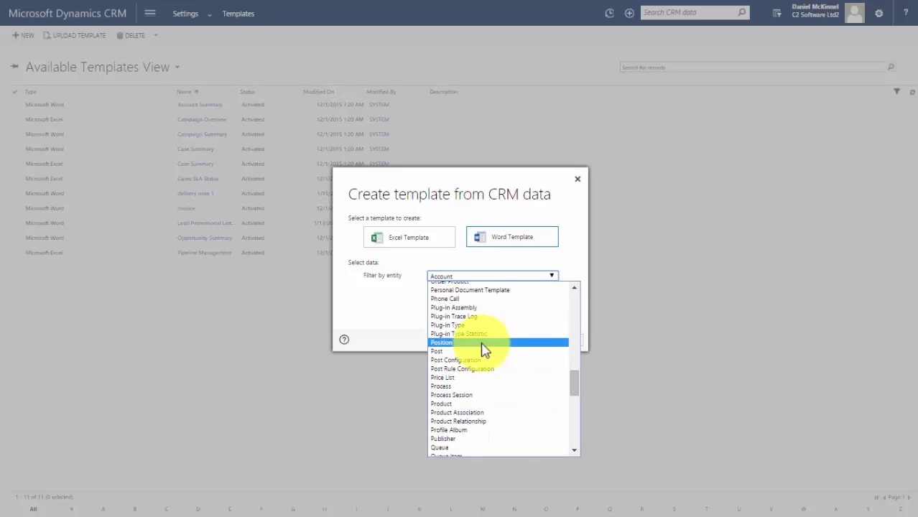
{"action": "scroll", "coordinate": [482, 349], "scroll_direction": "up", "scroll_amount": 10}
{"action": "scroll", "coordinate": [482, 349], "scroll_direction": "down", "scroll_amount": 15}
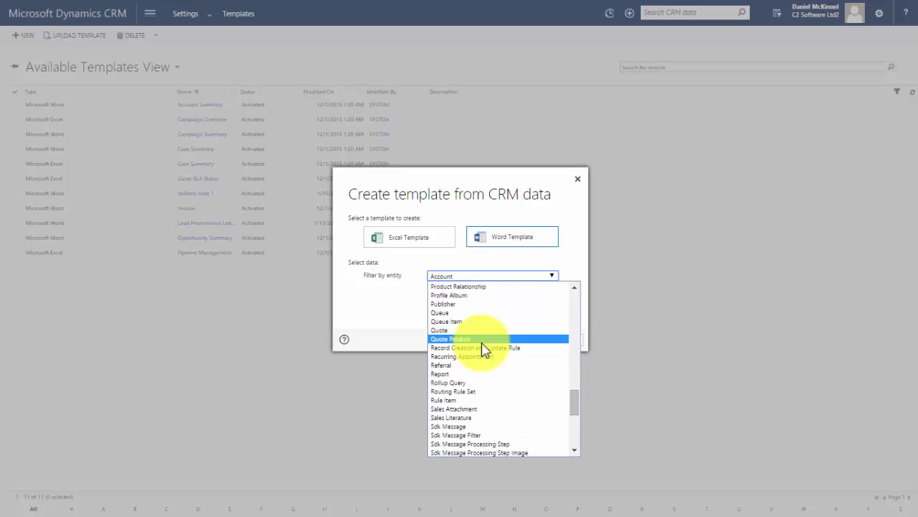
{"action": "scroll", "coordinate": [483, 349], "scroll_direction": "up", "scroll_amount": 8}
{"action": "left_click", "coordinate": [472, 402]}
{"action": "left_click", "coordinate": [547, 342]}
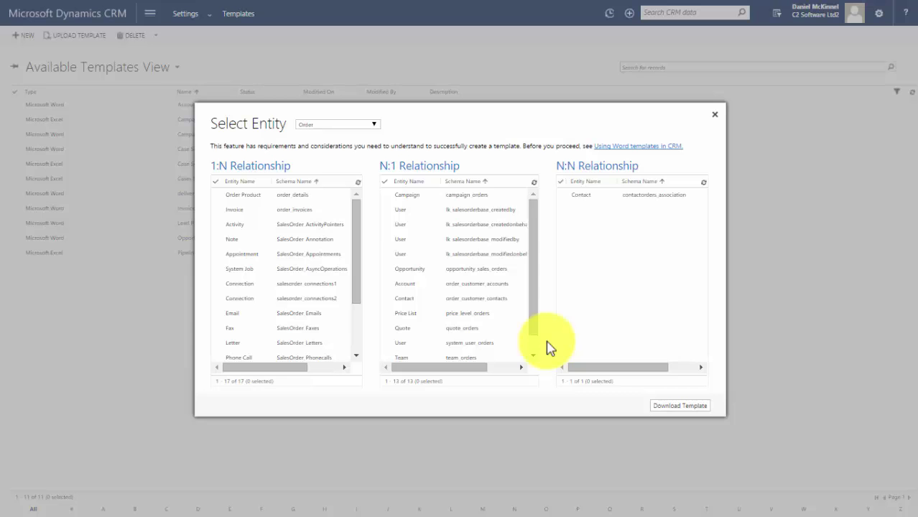
- Tick the N:1 Account relationship so the template includes the order's customer account data
{"action": "left_click", "coordinate": [432, 286]}
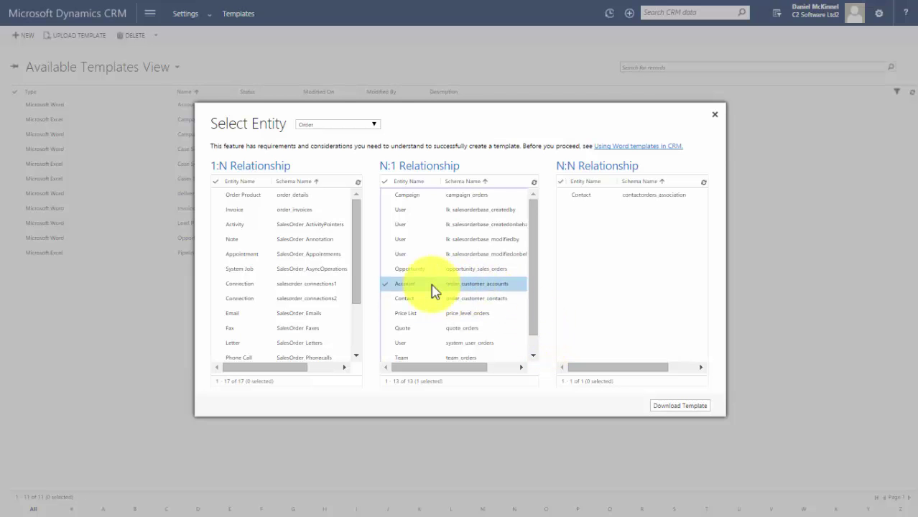
- Download the Order Word template and open the .docx in Word
{"action": "left_click", "coordinate": [662, 408]}
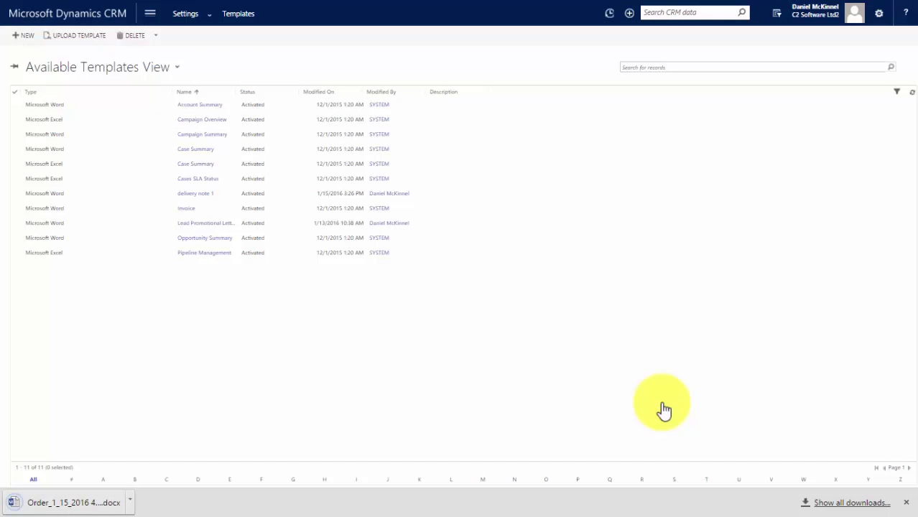
{"action": "left_click", "coordinate": [81, 502]}
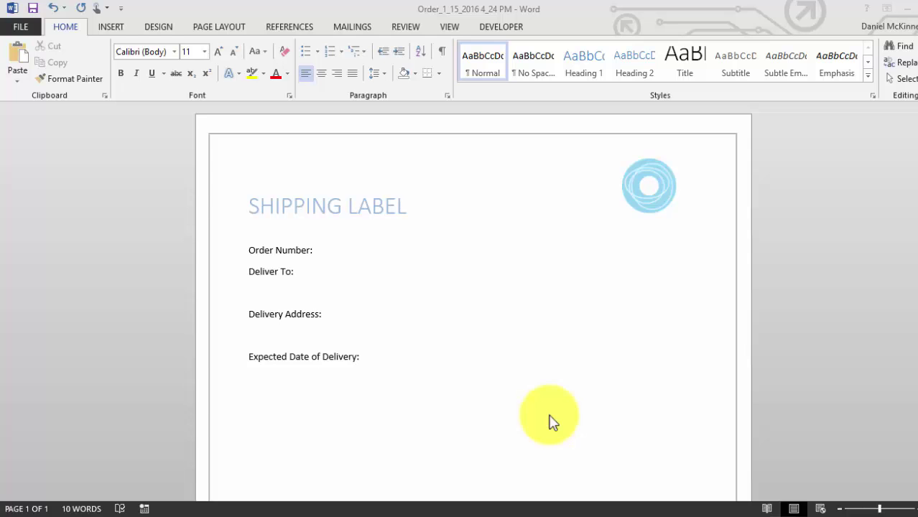
- Show Word's XML Mapping Pane on the urn:microsoft-crm salesorder custom XML part
{"action": "left_click", "coordinate": [502, 27]}
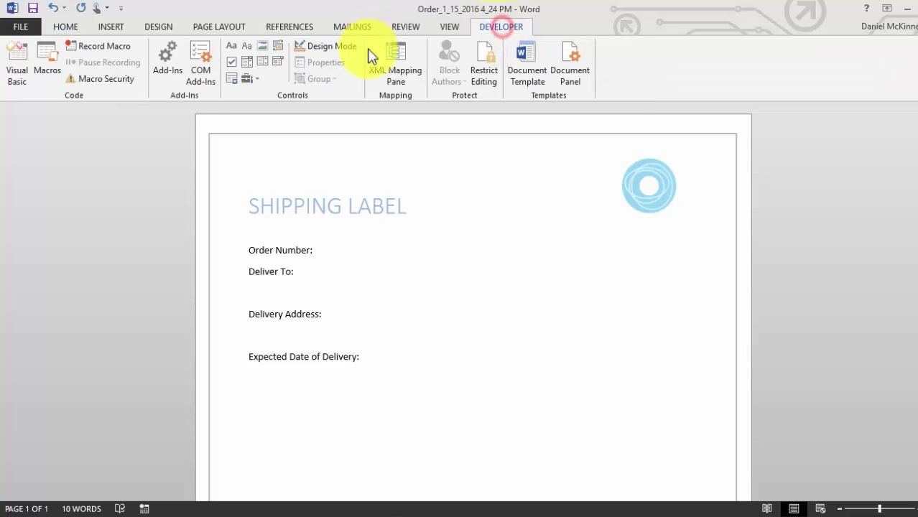
{"action": "left_click", "coordinate": [386, 74]}
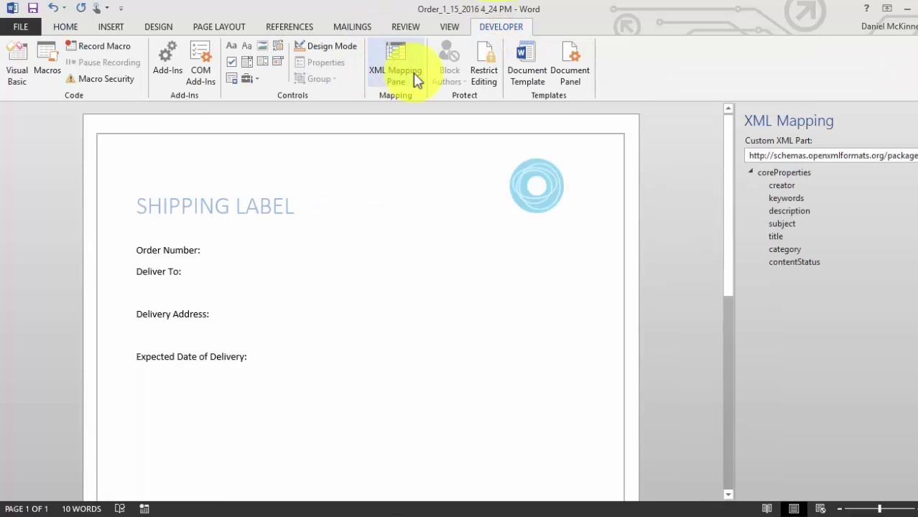
{"action": "left_click", "coordinate": [762, 157]}
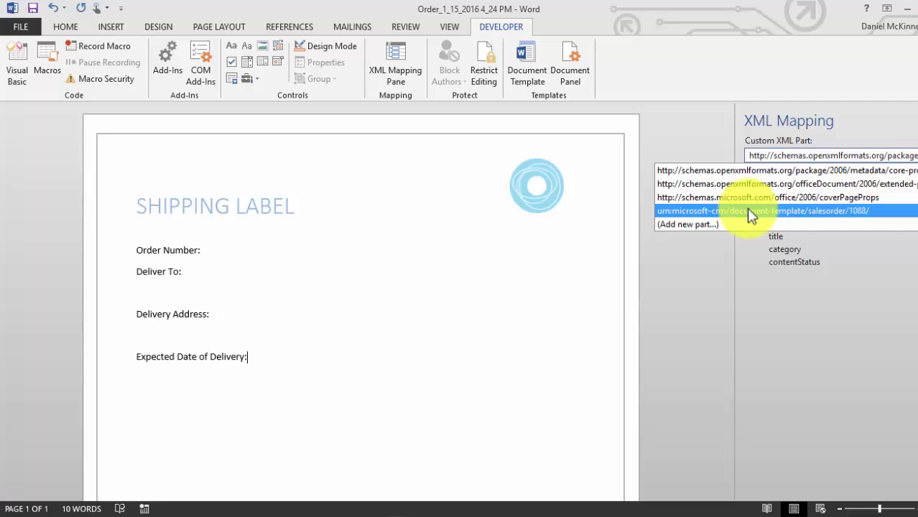
{"action": "left_click", "coordinate": [825, 219]}
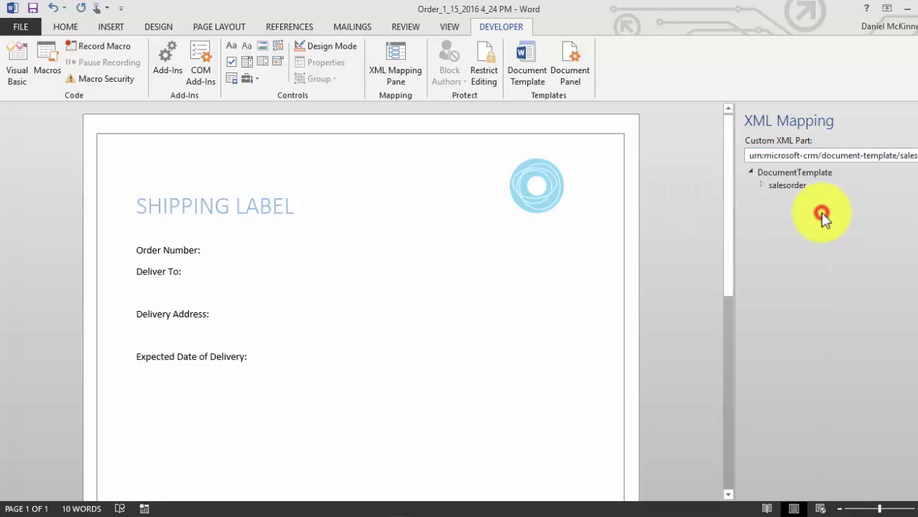
- Insert the salesorder ordernumber field as a plain-text content control after 'Order Number:'
{"action": "left_click", "coordinate": [763, 185]}
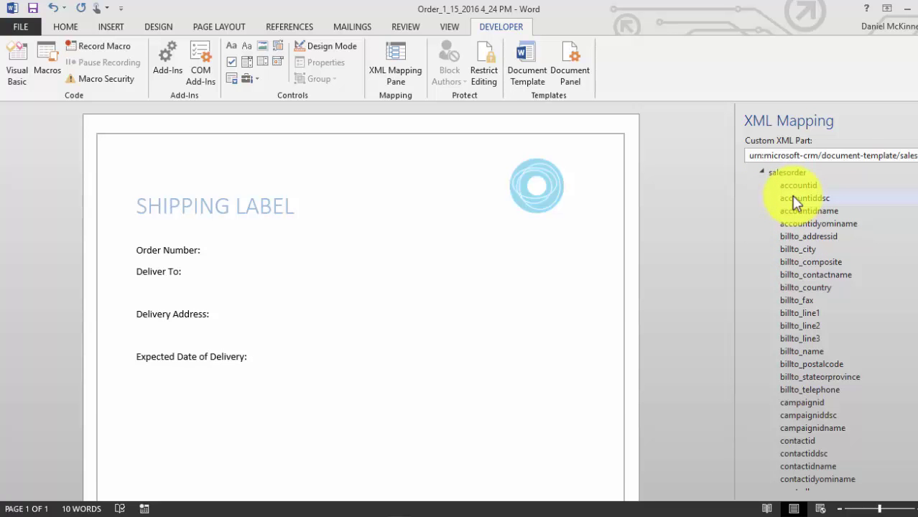
{"action": "left_click", "coordinate": [217, 247]}
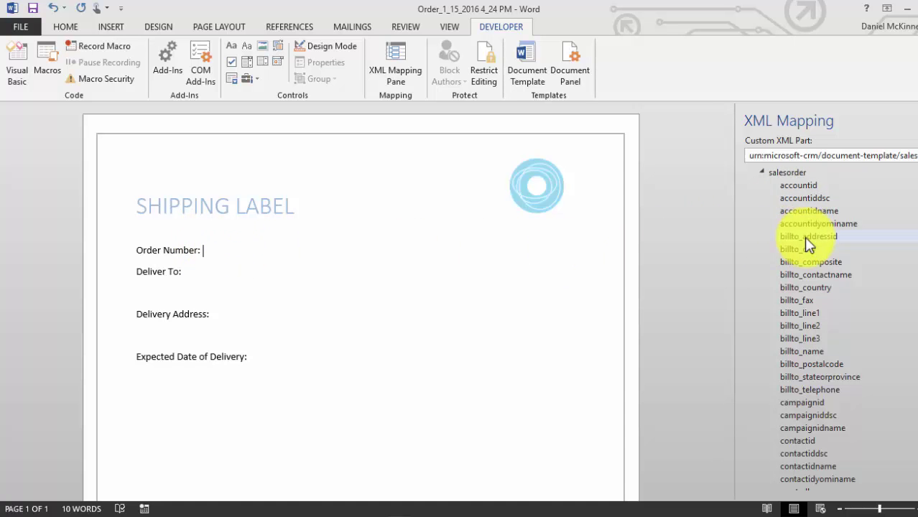
{"action": "scroll", "coordinate": [815, 237], "scroll_direction": "down", "scroll_amount": 3}
{"action": "scroll", "coordinate": [815, 236], "scroll_direction": "down", "scroll_amount": 9}
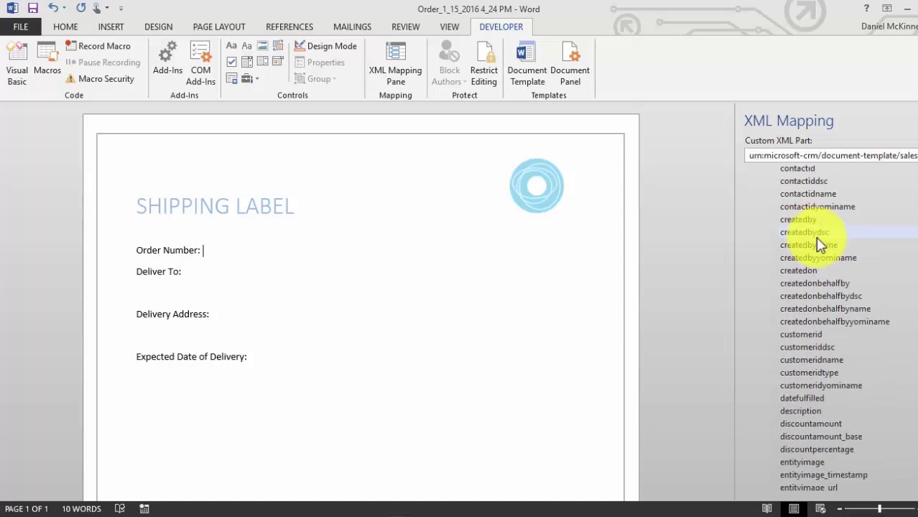
{"action": "scroll", "coordinate": [815, 237], "scroll_direction": "down", "scroll_amount": 10}
{"action": "right_click", "coordinate": [816, 351]}
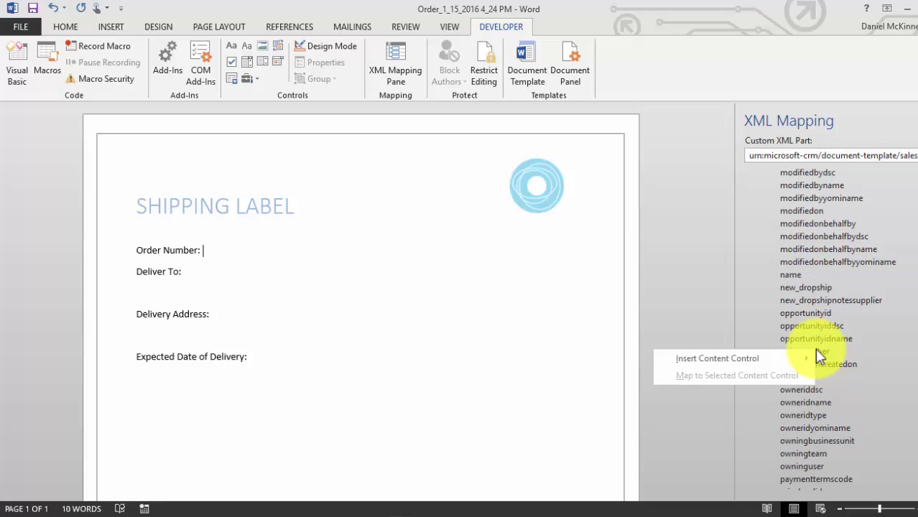
{"action": "mouse_move", "coordinate": [776, 362]}
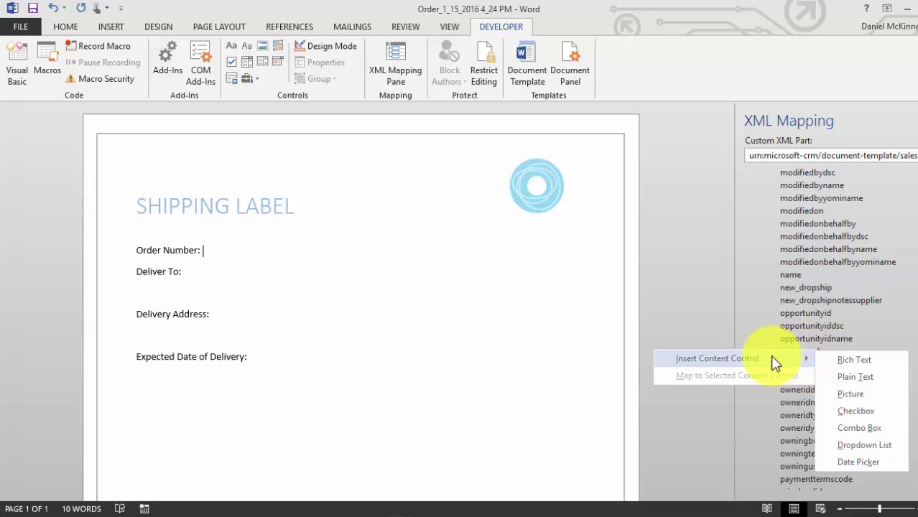
{"action": "left_click", "coordinate": [835, 375]}
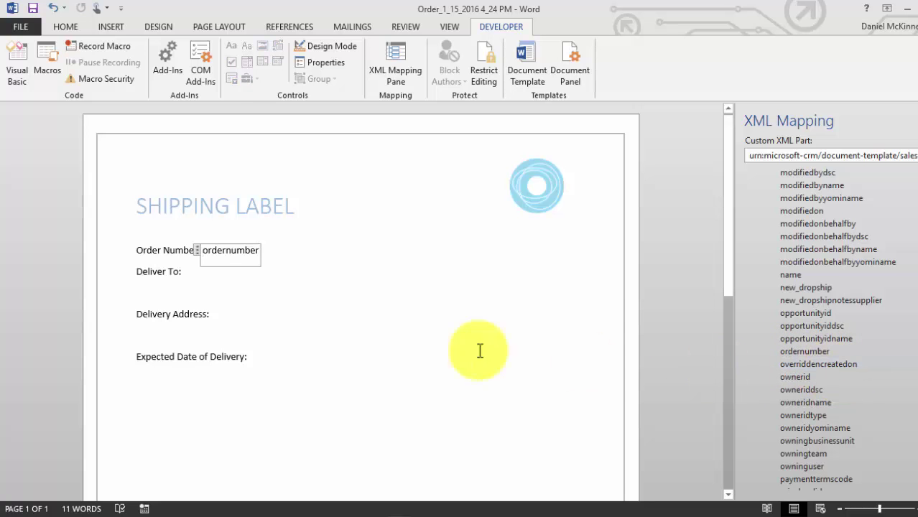
{"action": "left_click", "coordinate": [233, 280]}
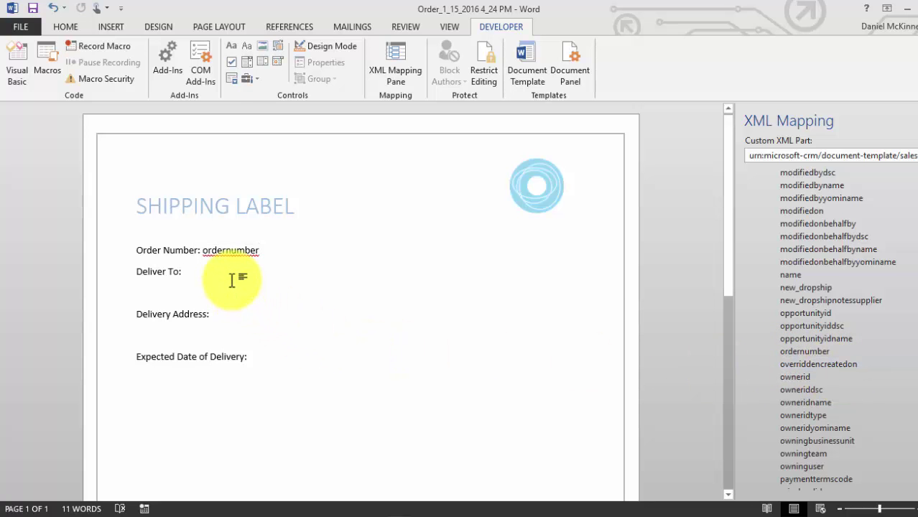
- Insert the order_customer_accounts name field as a plain-text control after 'Deliver To:'
{"action": "scroll", "coordinate": [803, 259], "scroll_direction": "up", "scroll_amount": 5}
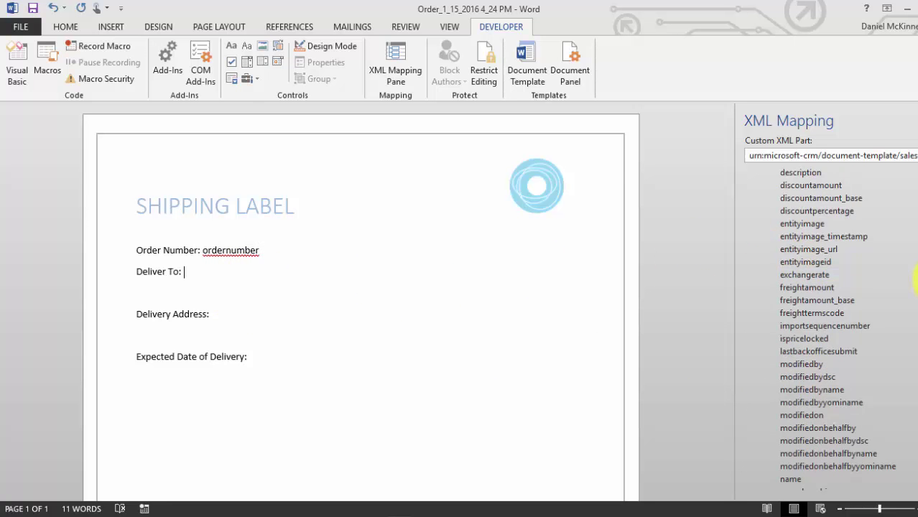
{"action": "scroll", "coordinate": [916, 281], "scroll_direction": "up", "scroll_amount": 10}
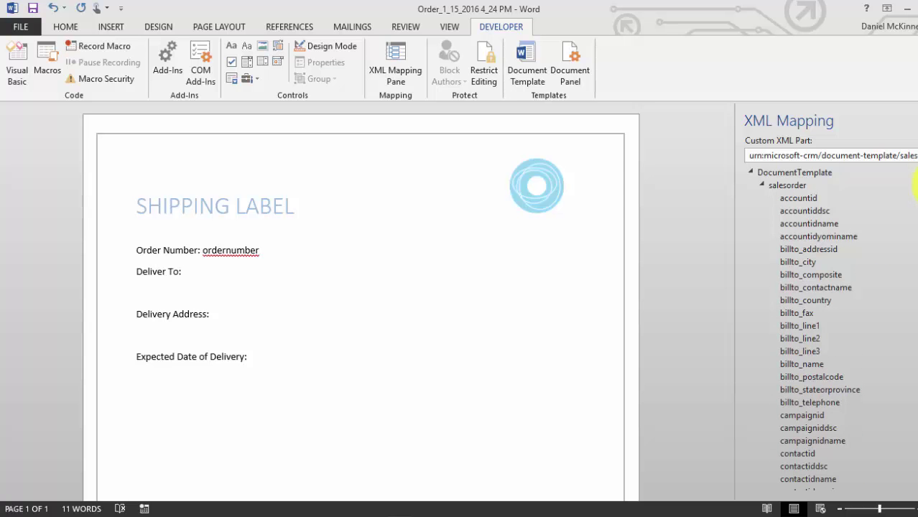
{"action": "left_click_drag", "start_coordinate": [916, 185], "coordinate": [911, 438]}
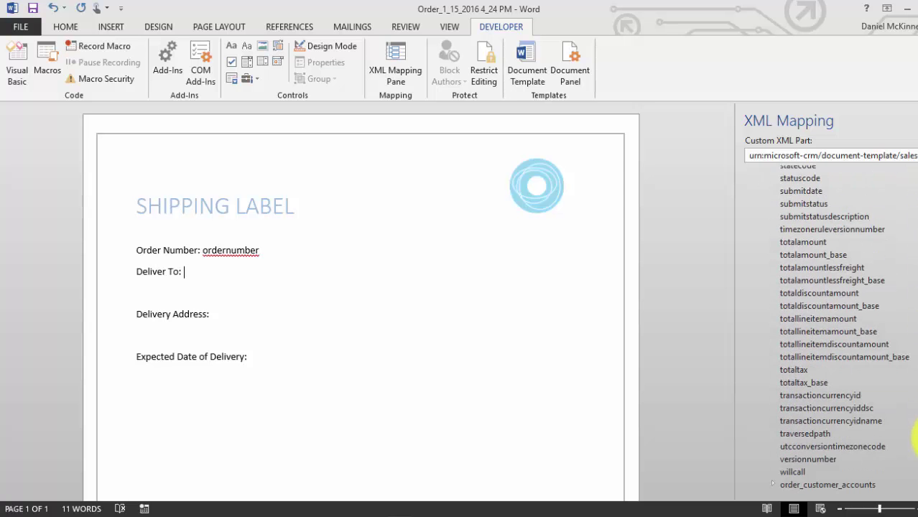
{"action": "left_click", "coordinate": [772, 483]}
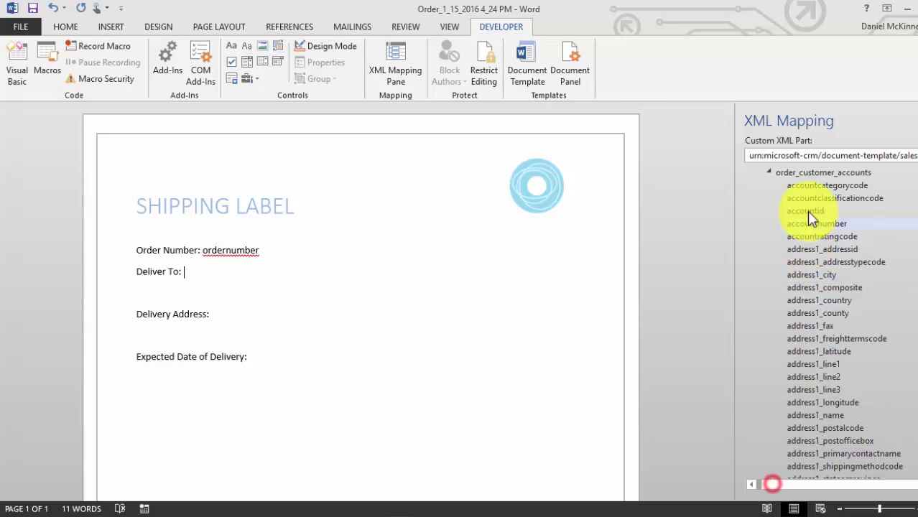
{"action": "scroll", "coordinate": [815, 327], "scroll_direction": "down", "scroll_amount": 20}
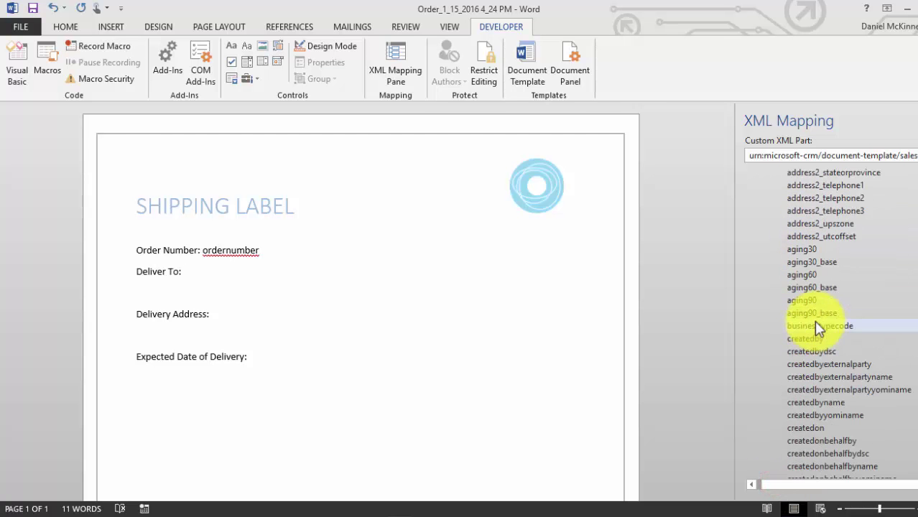
{"action": "scroll", "coordinate": [814, 321], "scroll_direction": "down", "scroll_amount": 17}
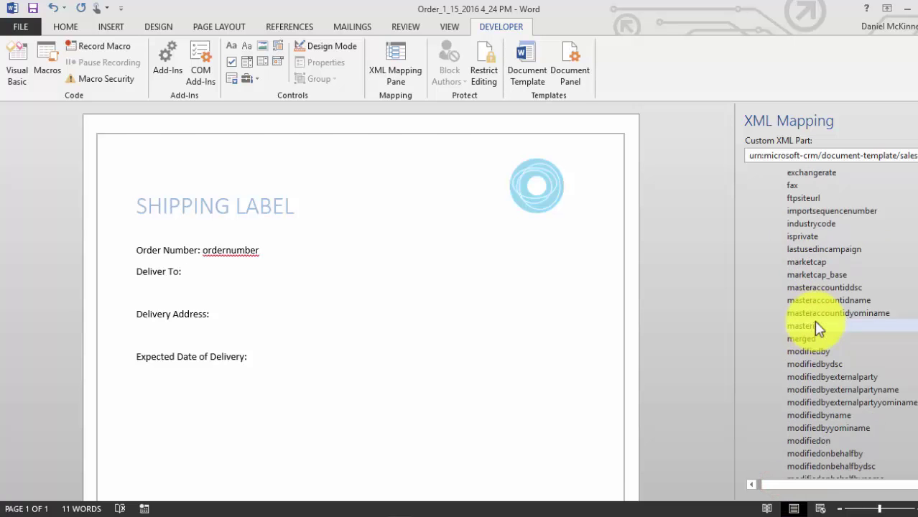
{"action": "right_click", "coordinate": [805, 400]}
{"action": "left_click", "coordinate": [737, 408]}
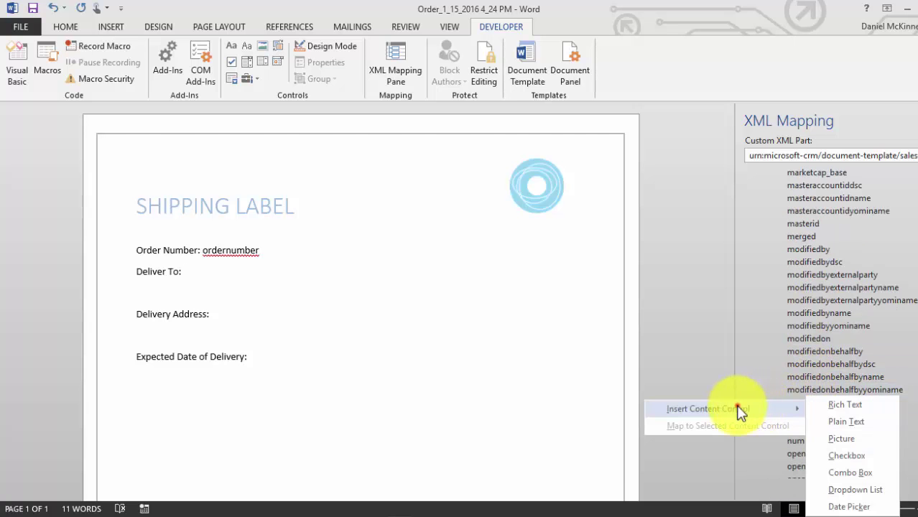
{"action": "left_click", "coordinate": [841, 422]}
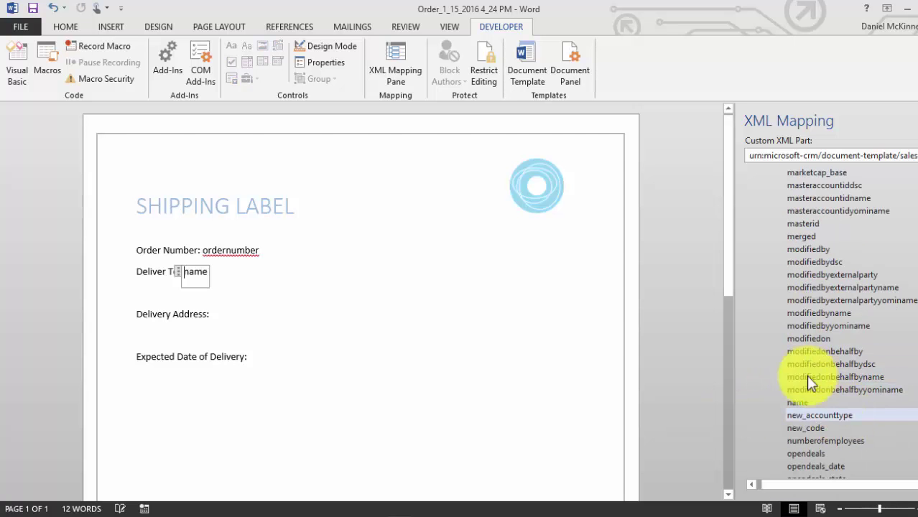
{"action": "left_click", "coordinate": [235, 314]}
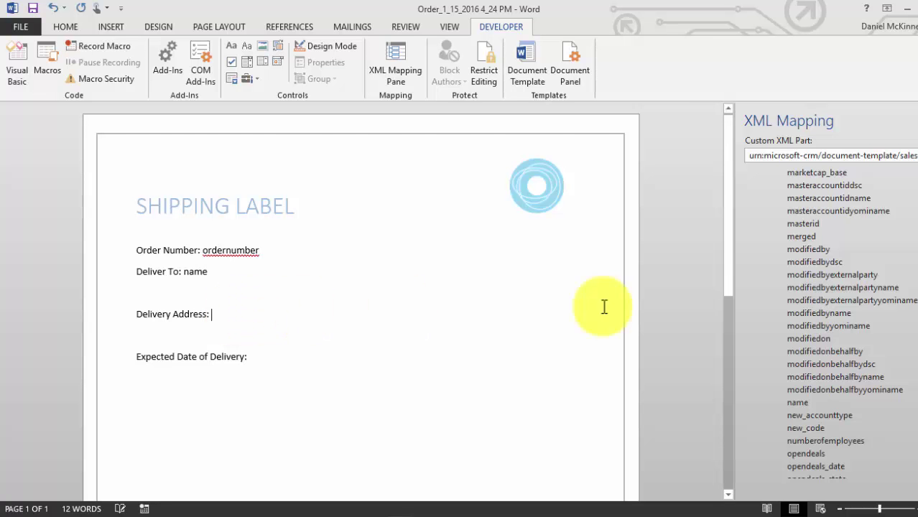
- Insert the shipto_composite field as a content control after Delivery Address:
{"action": "scroll", "coordinate": [912, 330], "scroll_direction": "down", "scroll_amount": 20}
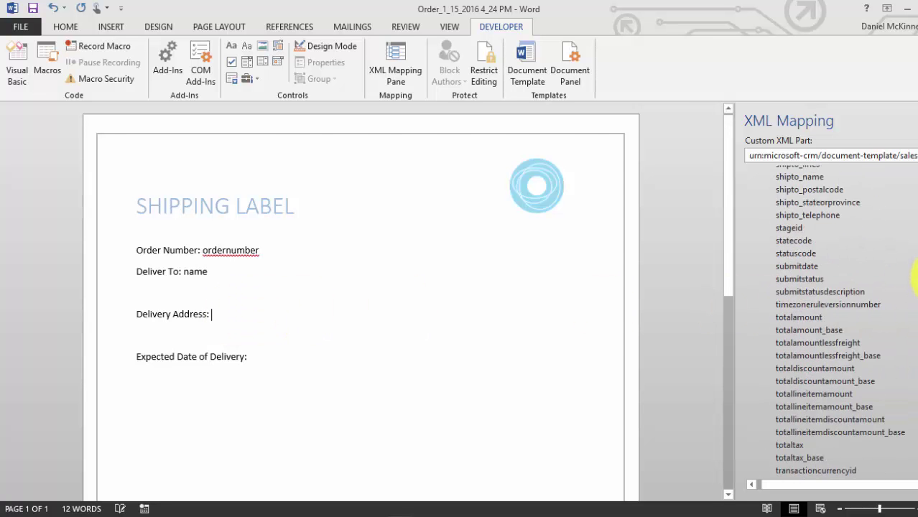
{"action": "scroll", "coordinate": [912, 277], "scroll_direction": "up", "scroll_amount": 3}
{"action": "scroll", "coordinate": [912, 276], "scroll_direction": "down", "scroll_amount": 3}
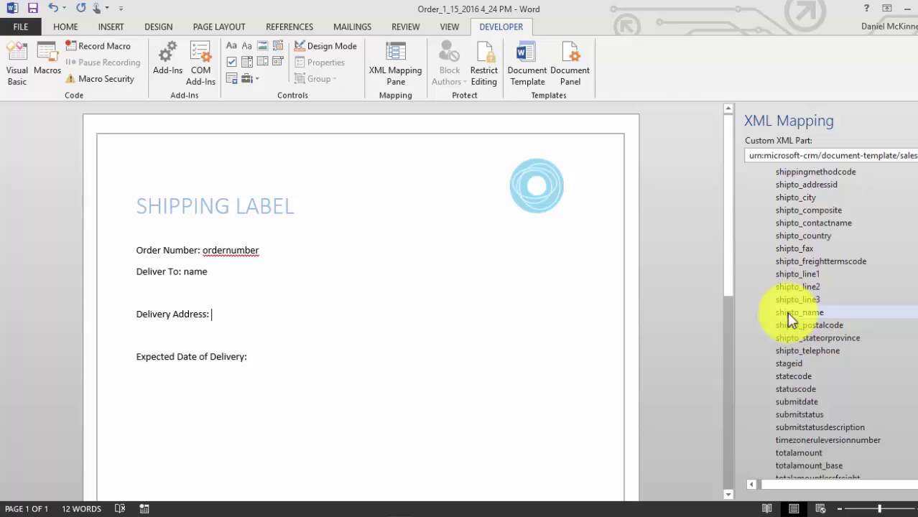
{"action": "right_click", "coordinate": [798, 214]}
{"action": "mouse_move", "coordinate": [762, 224]}
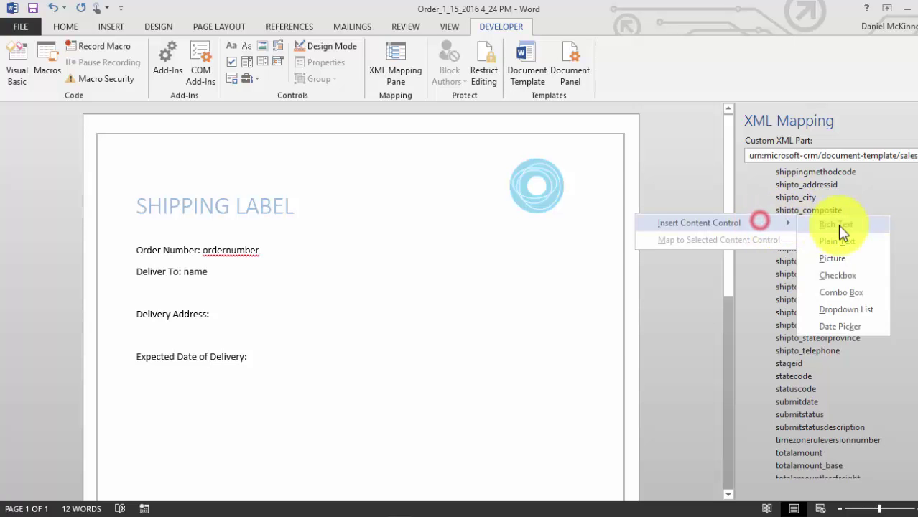
{"action": "left_click", "coordinate": [840, 239]}
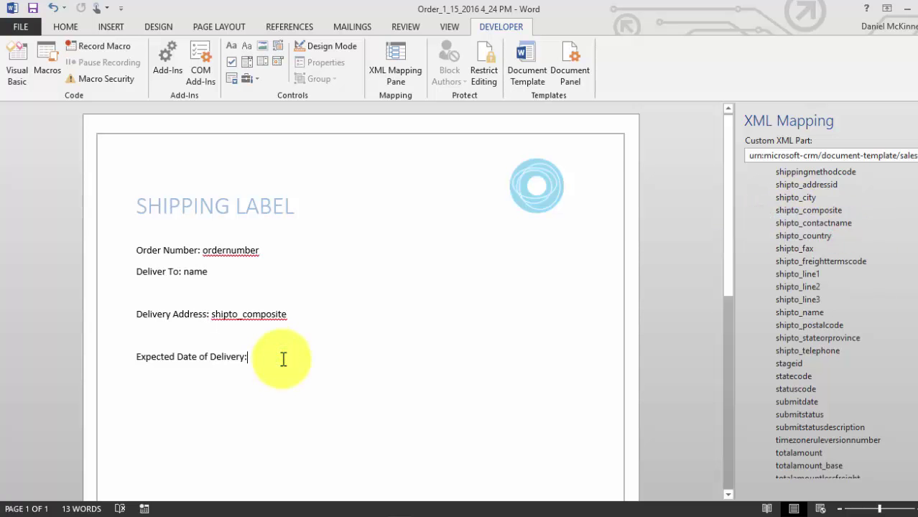
- Insert the requestdeliveryby field as a content control after Expected Date of Delivery:
{"action": "scroll", "coordinate": [796, 337], "scroll_direction": "down", "scroll_amount": 6}
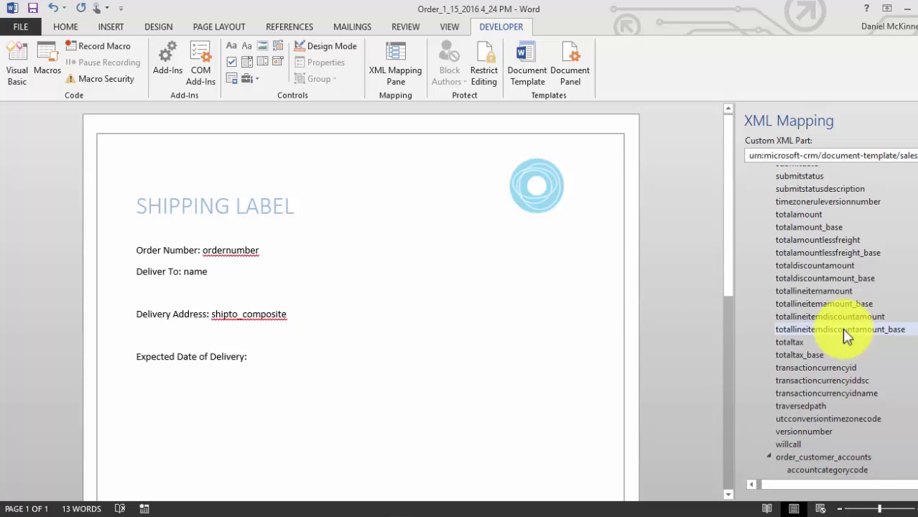
{"action": "scroll", "coordinate": [841, 328], "scroll_direction": "up", "scroll_amount": 11}
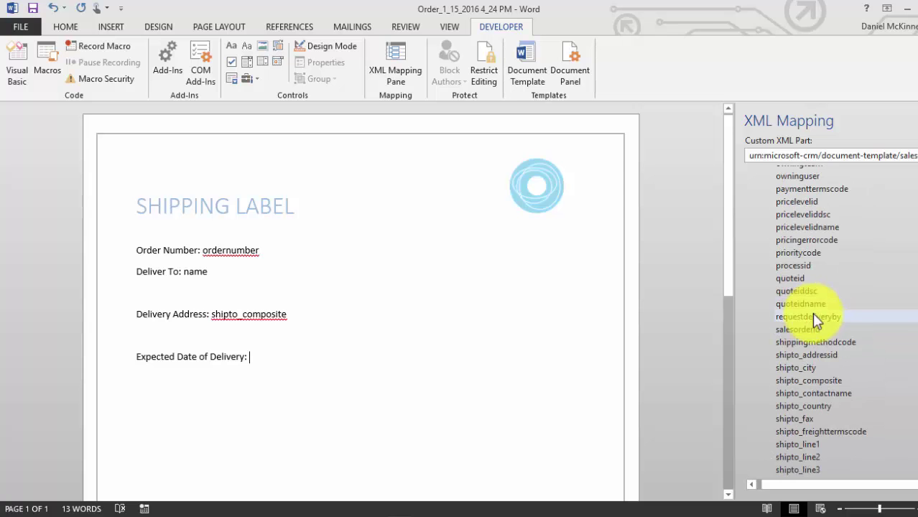
{"action": "right_click", "coordinate": [815, 320]}
{"action": "left_click", "coordinate": [773, 323]}
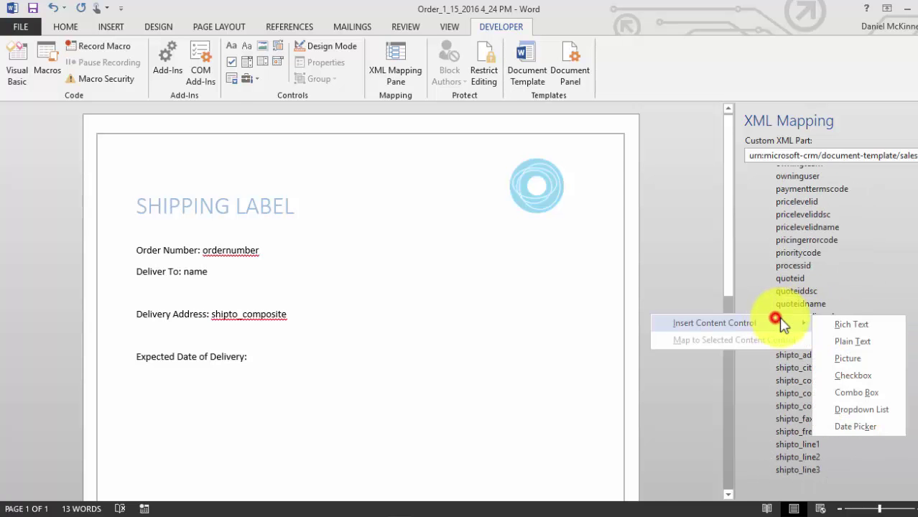
{"action": "left_click", "coordinate": [851, 325]}
{"action": "left_click", "coordinate": [573, 356]}
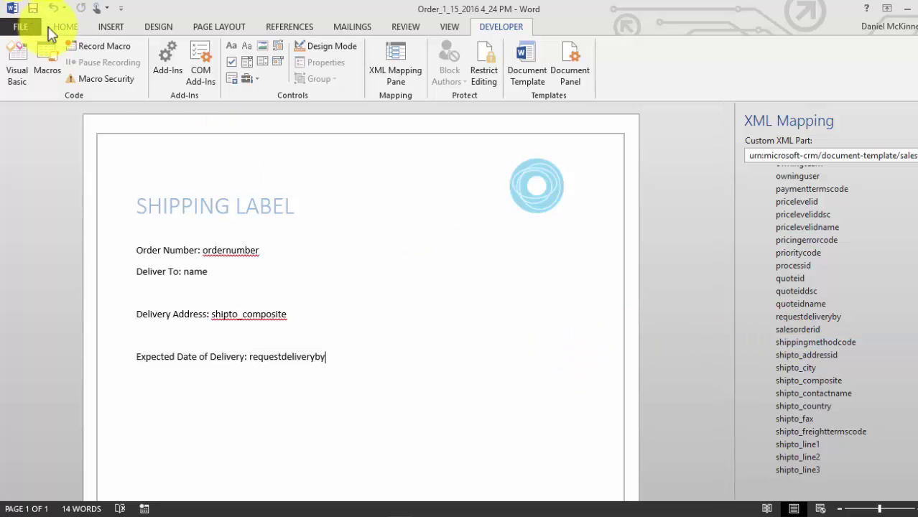
- Save the Word template to the Desktop under the name 'Shipping Label'
{"action": "left_click", "coordinate": [34, 24]}
{"action": "left_click", "coordinate": [40, 167]}
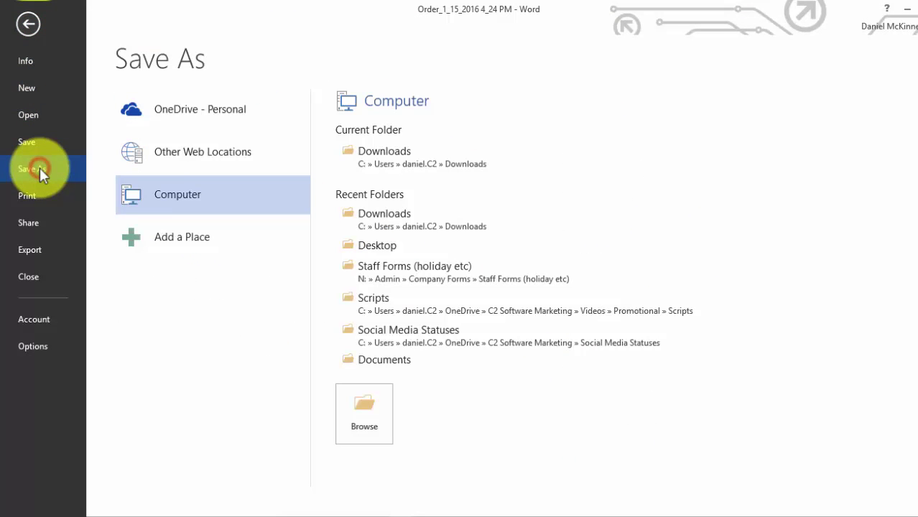
{"action": "left_click", "coordinate": [379, 245]}
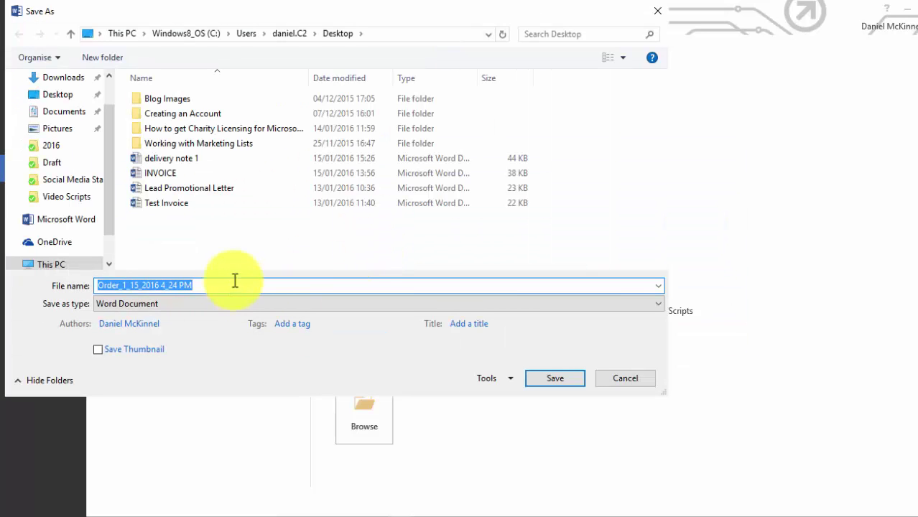
{"action": "type", "text": "Shipp"}
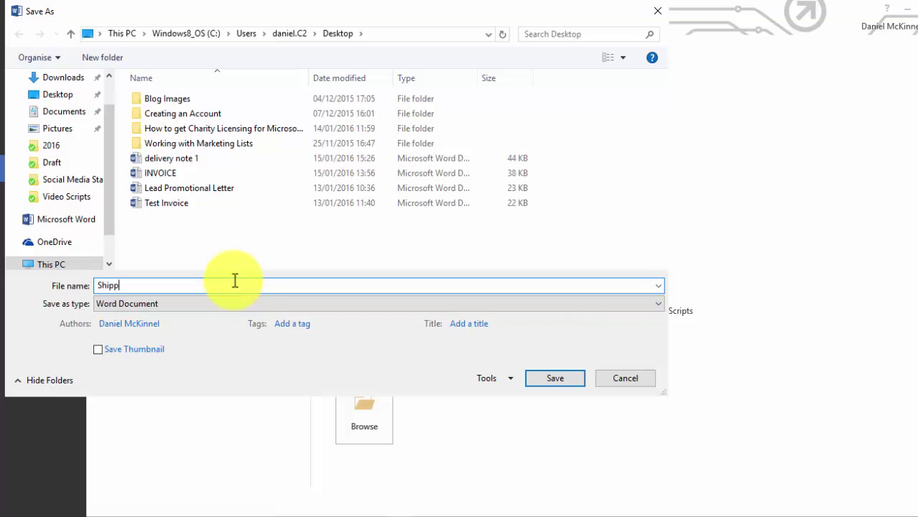
{"action": "type", "text": "ing Label"}
{"action": "left_click", "coordinate": [540, 381]}
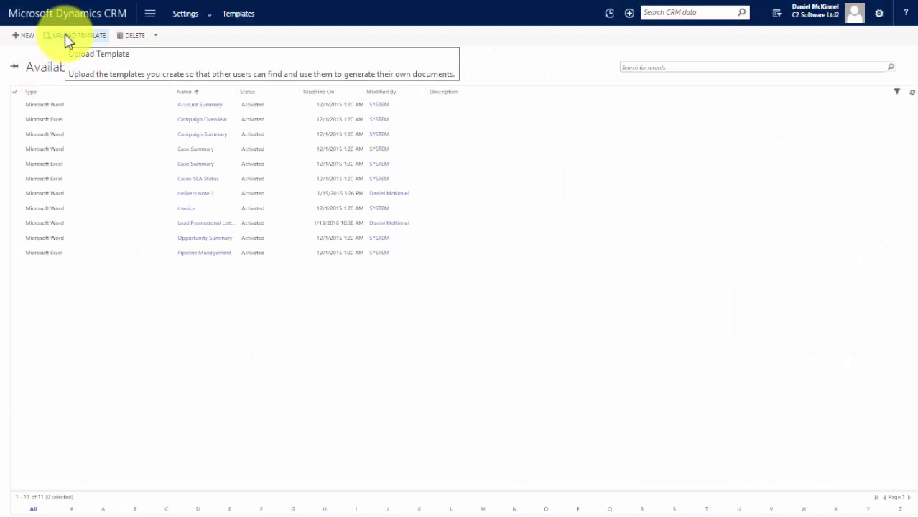
- Upload the Shipping Label file from the Desktop as a new CRM document template
{"action": "left_click", "coordinate": [64, 35]}
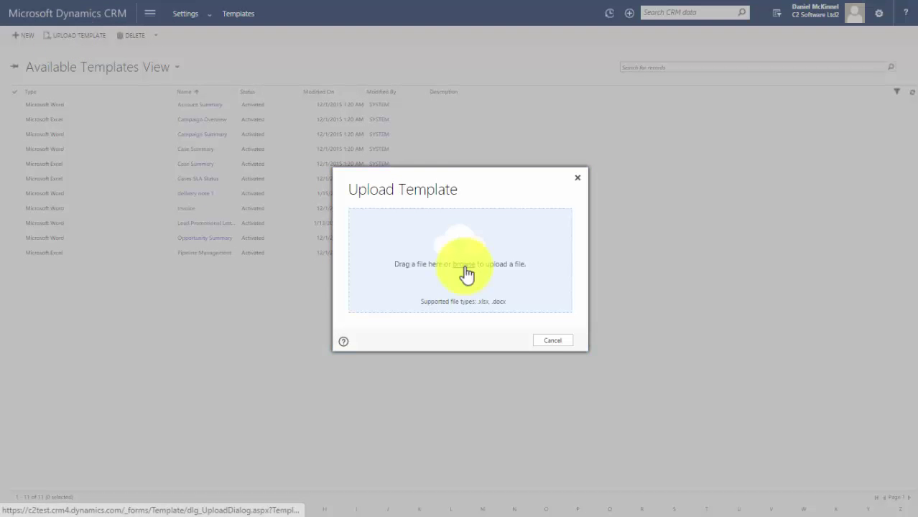
{"action": "left_click", "coordinate": [464, 267]}
{"action": "left_click", "coordinate": [321, 171]}
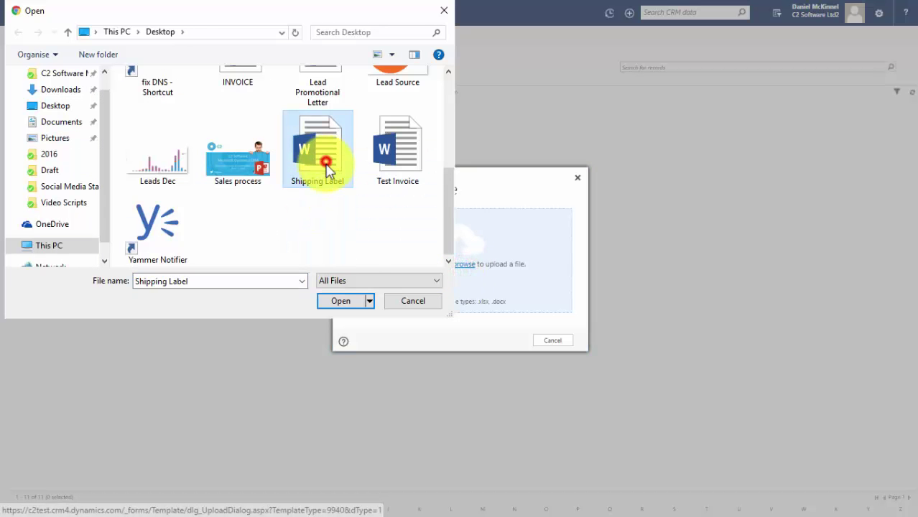
{"action": "left_click", "coordinate": [346, 302]}
{"action": "left_click", "coordinate": [519, 341]}
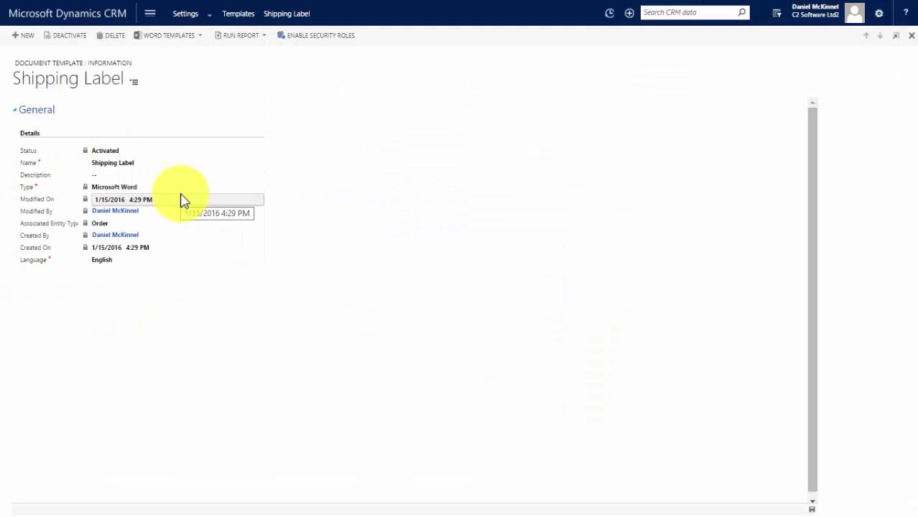
- Open the Demo order record from the Sales Orders list
{"action": "left_click", "coordinate": [152, 16]}
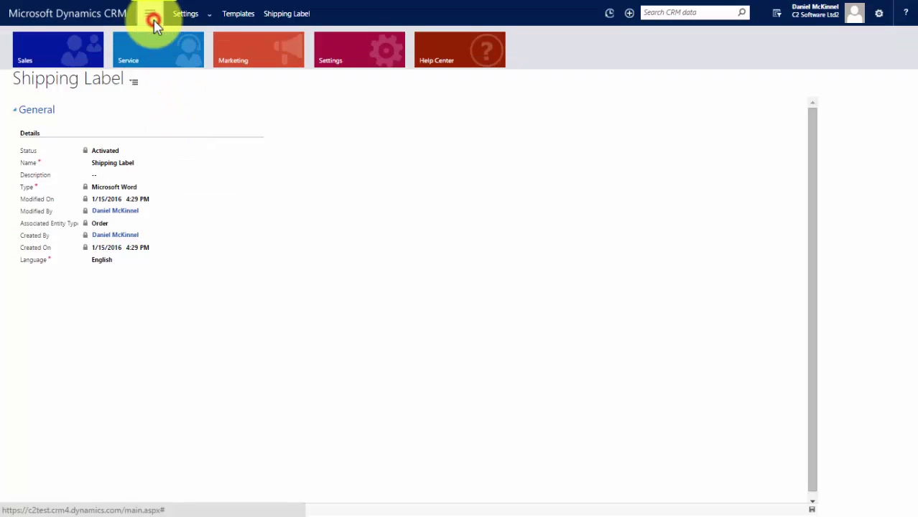
{"action": "left_click", "coordinate": [79, 48]}
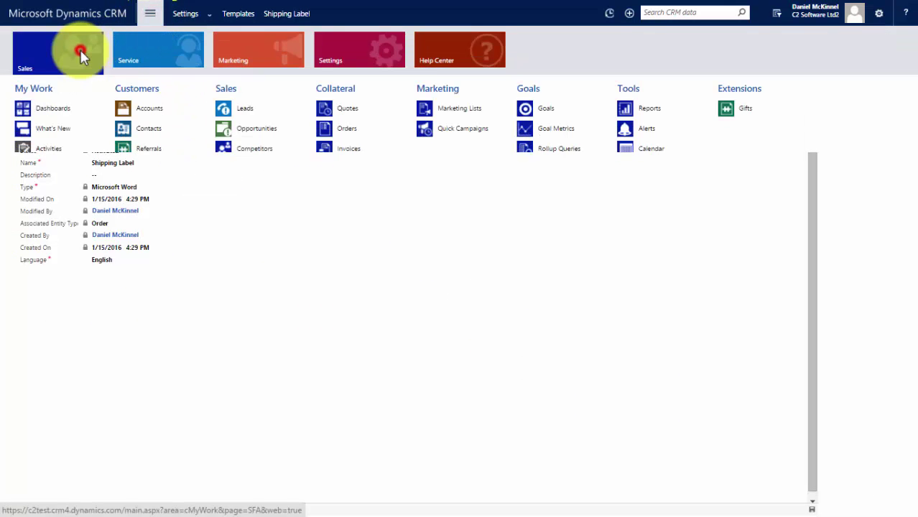
{"action": "left_click", "coordinate": [345, 129]}
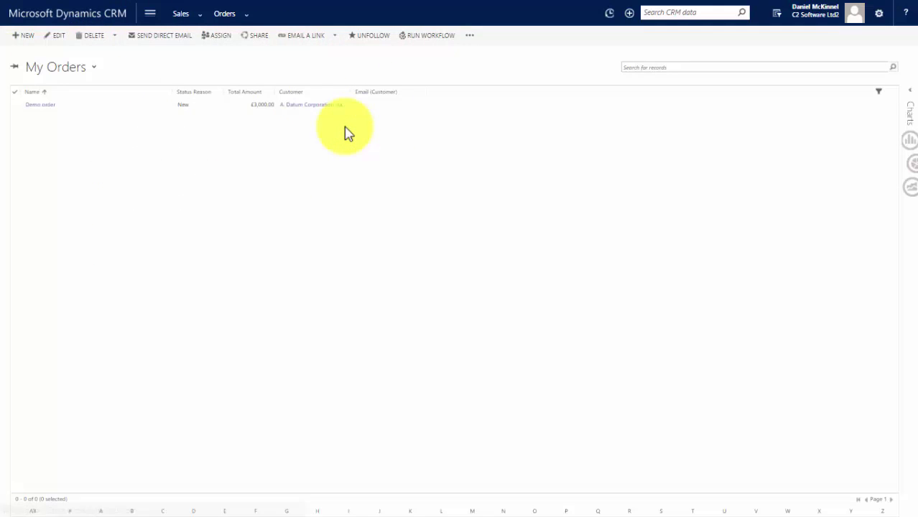
{"action": "left_click", "coordinate": [141, 108]}
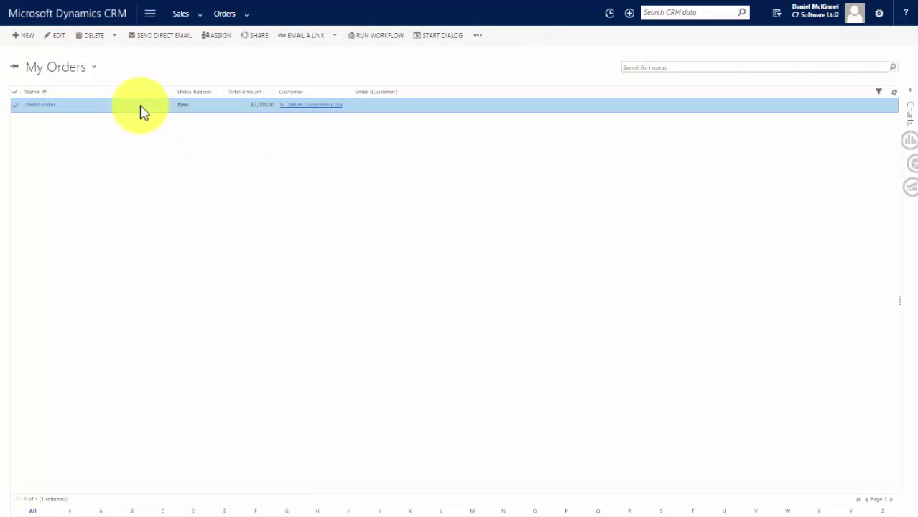
{"action": "double_click", "coordinate": [141, 108]}
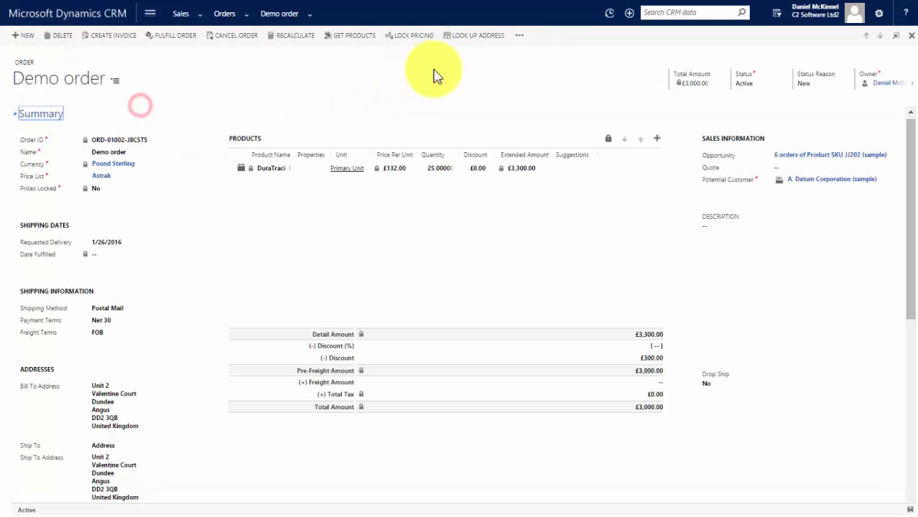
- Generate a document from the Shipping Label Word template for the Demo order
{"action": "left_click", "coordinate": [517, 36]}
{"action": "left_click", "coordinate": [546, 122]}
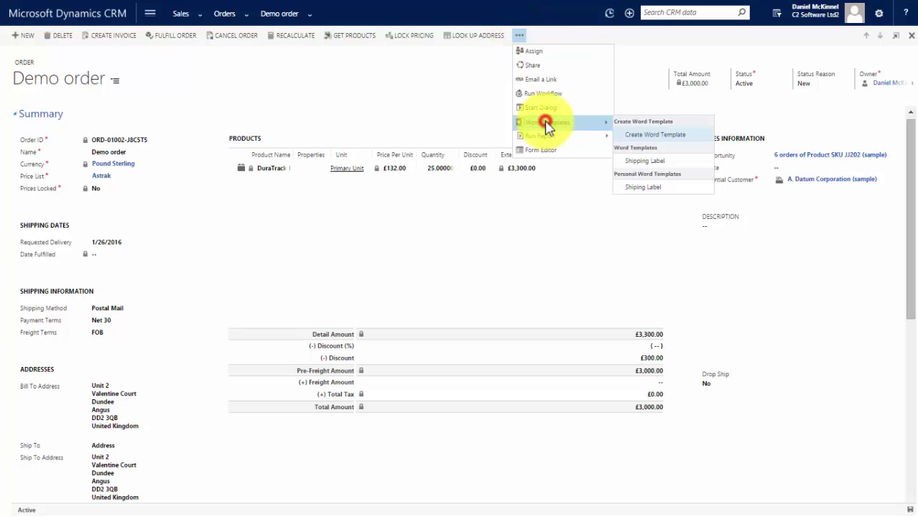
{"action": "left_click", "coordinate": [643, 160]}
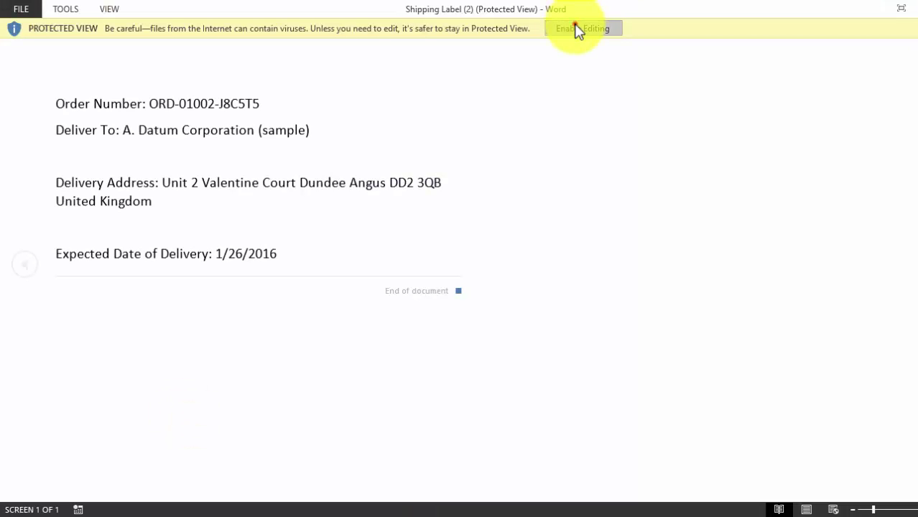
- Enable editing on the generated Shipping Label (2) document
{"action": "left_click", "coordinate": [577, 29]}
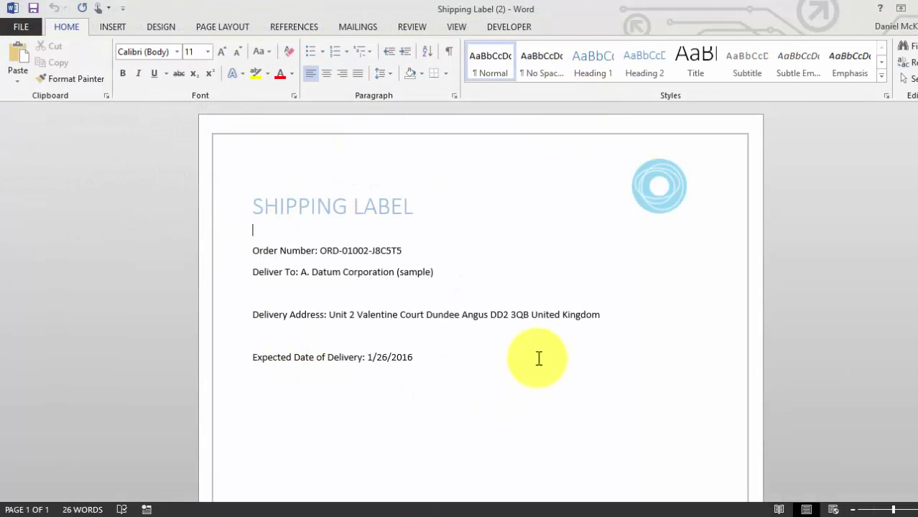